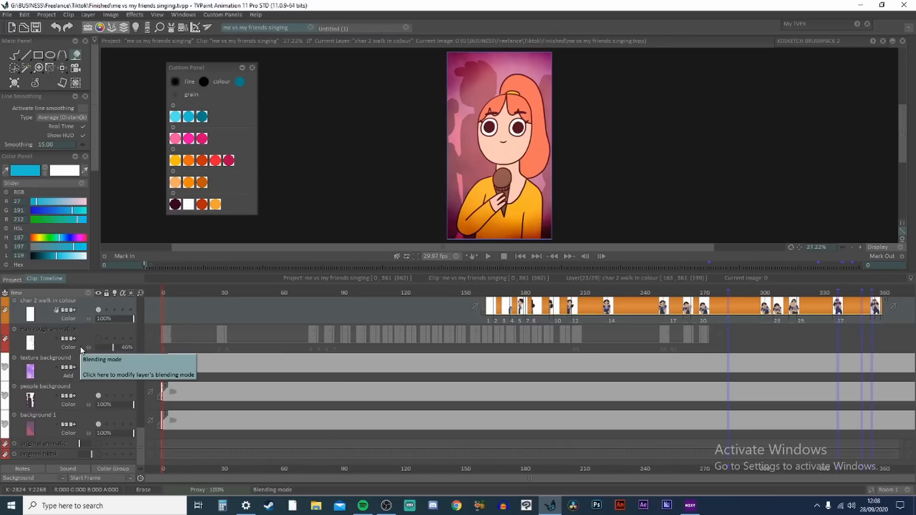
- Open the blending mode options of the texture background layer to view them, leaving the mode at Add
{"action": "left_click", "coordinate": [69, 376]}
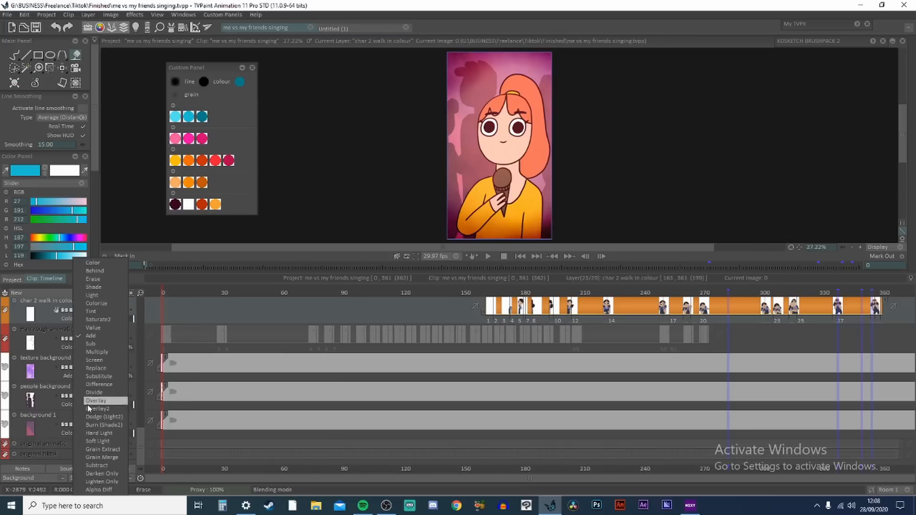
{"action": "left_click", "coordinate": [69, 376]}
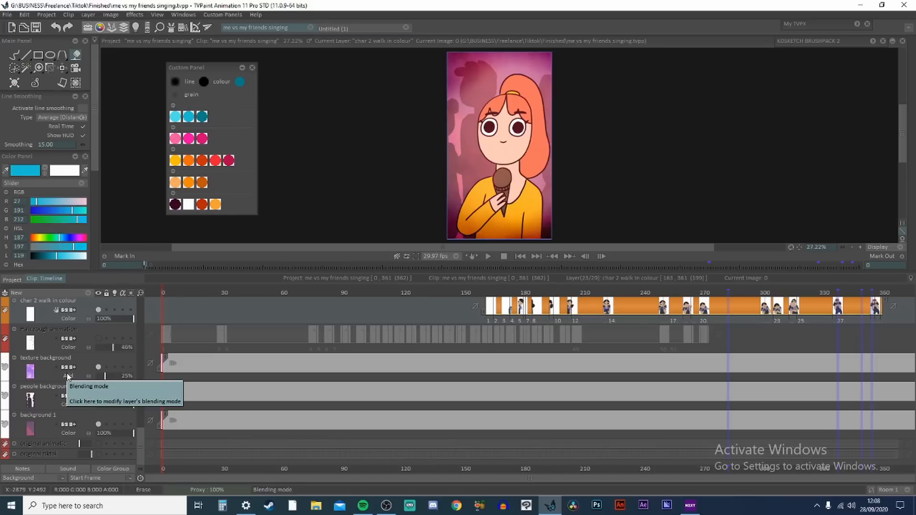
{"action": "left_click", "coordinate": [67, 376]}
{"action": "left_click", "coordinate": [59, 377]}
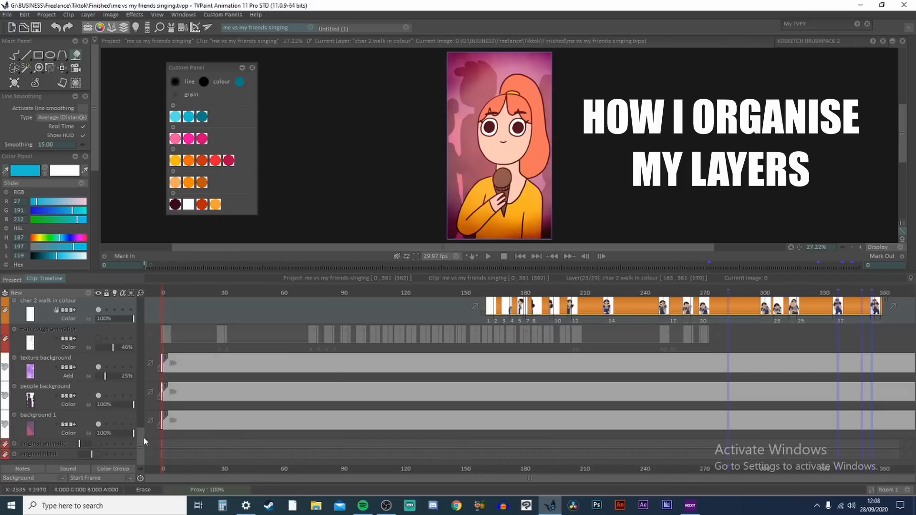
- Look through the layer stack from the original tiktok layer up to the texture screen layer
{"action": "mouse_move", "coordinate": [142, 438]}
{"action": "left_mouse_down"}
{"action": "mouse_move", "coordinate": [124, 359]}
{"action": "mouse_move", "coordinate": [128, 298]}
{"action": "mouse_move", "coordinate": [142, 453]}
{"action": "left_mouse_up"}
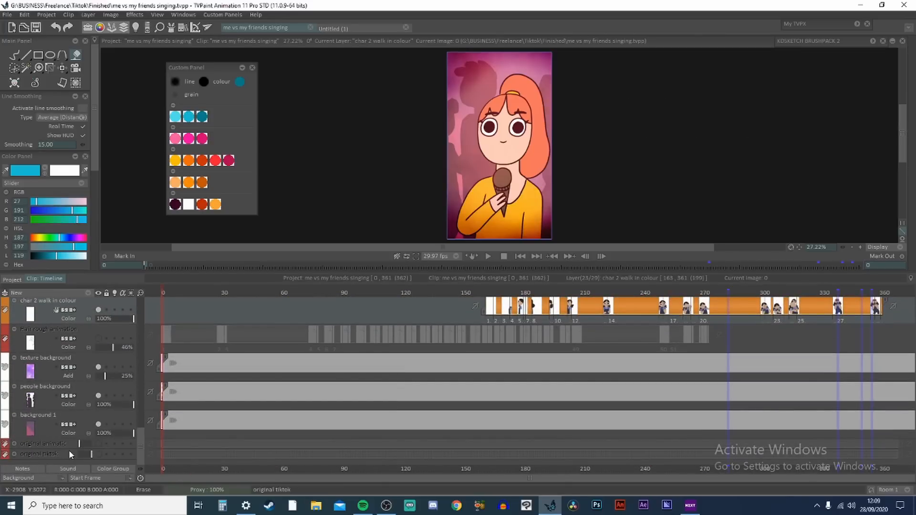
{"action": "left_click_drag", "start_coordinate": [137, 458], "coordinate": [154, 308]}
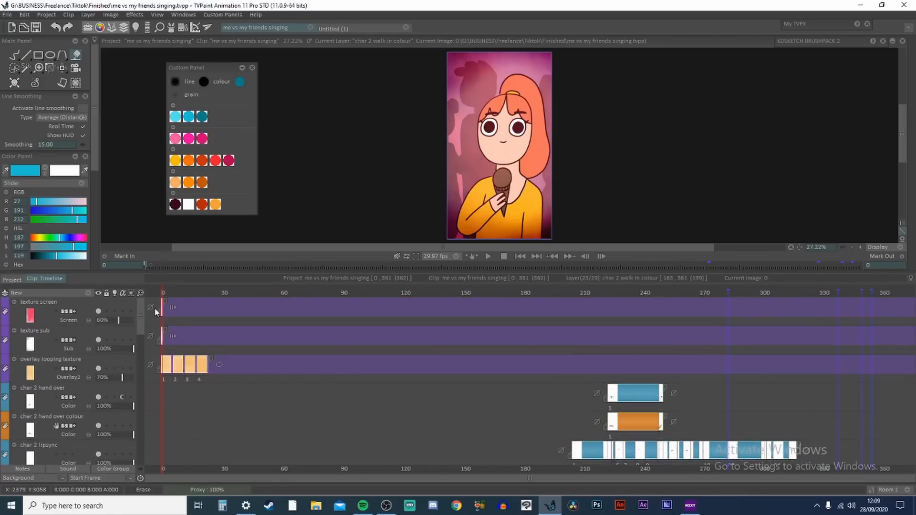
{"action": "scroll", "coordinate": [9, 382], "scroll_direction": "down", "scroll_amount": 10}
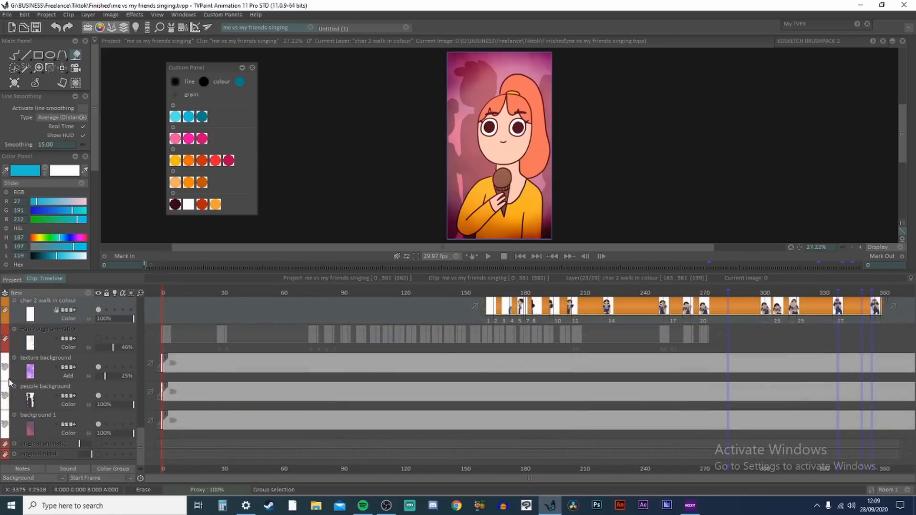
{"action": "left_click_drag", "start_coordinate": [141, 434], "coordinate": [148, 296]}
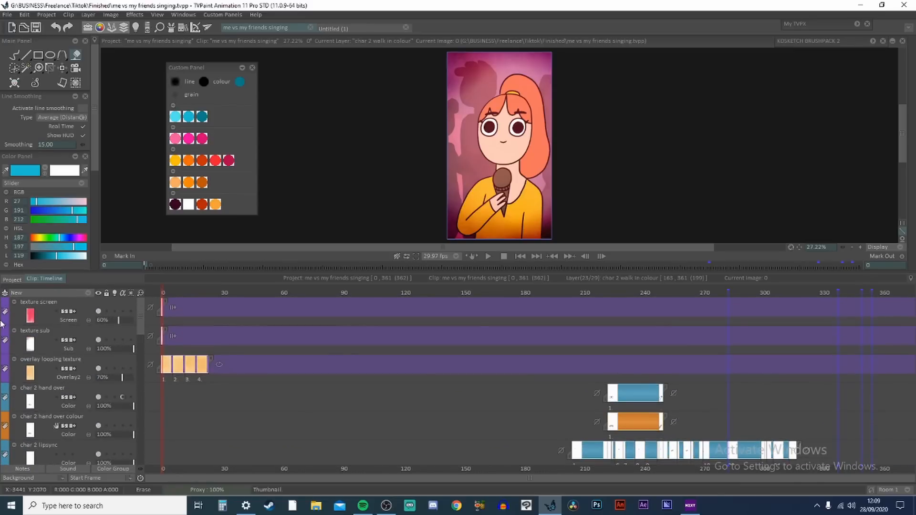
- Hide the texture screen, texture sub and overlay looping texture layers, and scrub the clip to frame 273
{"action": "double_click", "coordinate": [100, 312]}
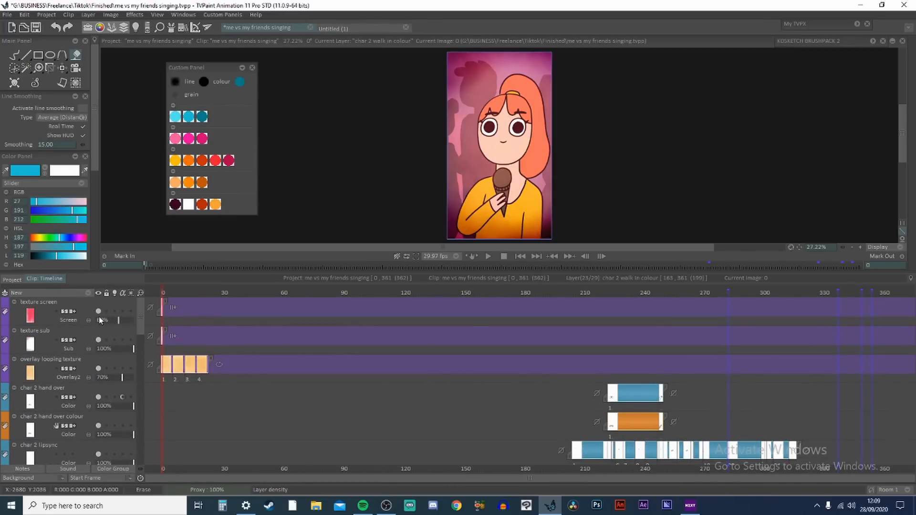
{"action": "left_click", "coordinate": [98, 311]}
{"action": "left_click", "coordinate": [98, 340]}
{"action": "left_click", "coordinate": [99, 368]}
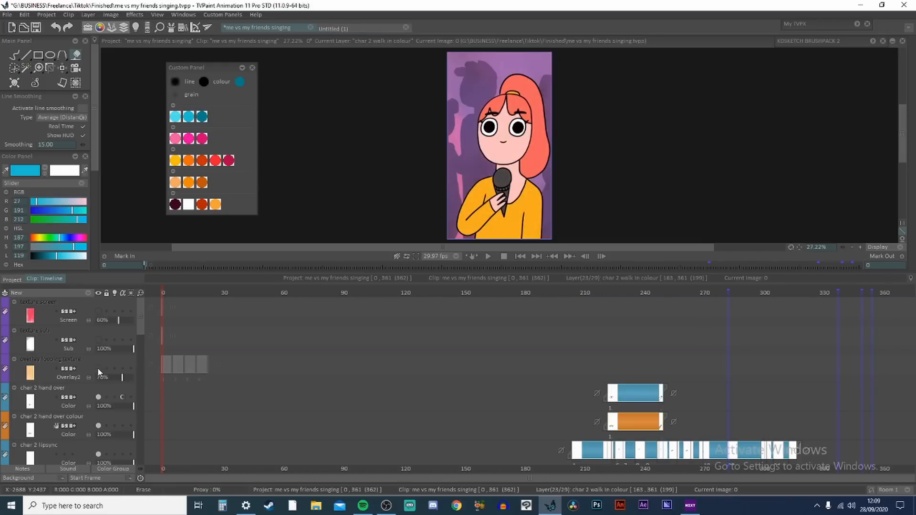
{"action": "scroll", "coordinate": [334, 382], "scroll_direction": "down", "scroll_amount": 5}
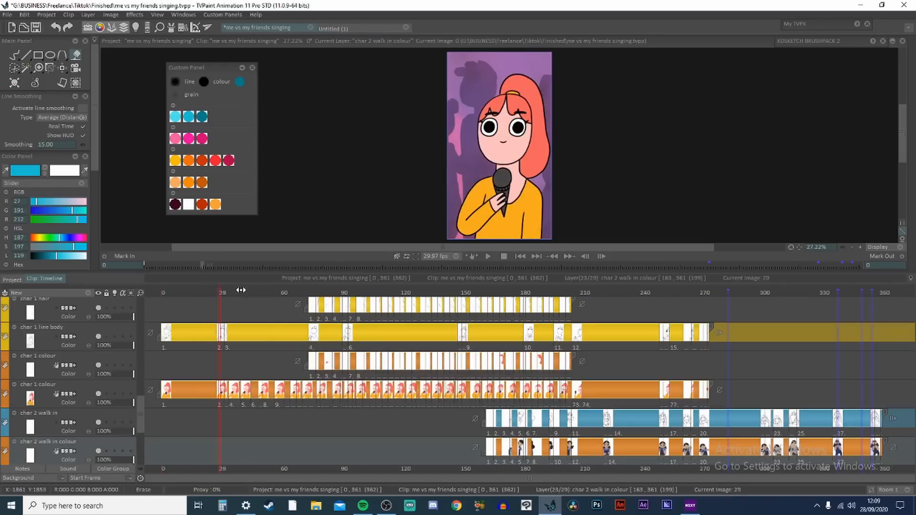
{"action": "left_click_drag", "start_coordinate": [401, 280], "coordinate": [708, 236]}
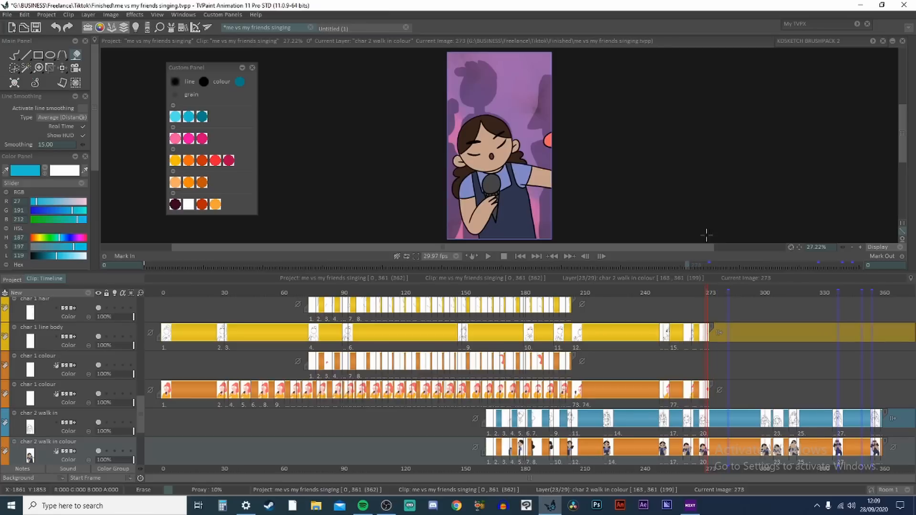
- Show the overlay looping texture, texture sub and texture screen layers again
{"action": "left_click_drag", "start_coordinate": [140, 401], "coordinate": [137, 296]}
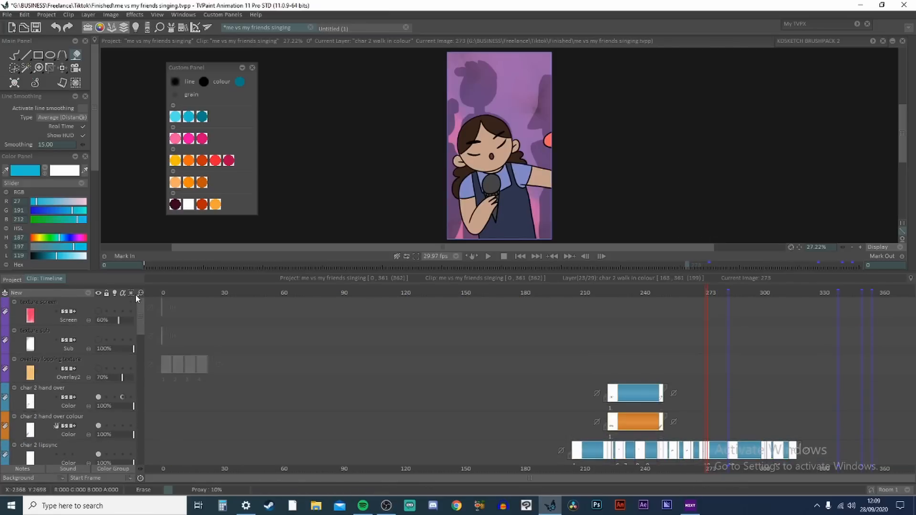
{"action": "left_click", "coordinate": [99, 367]}
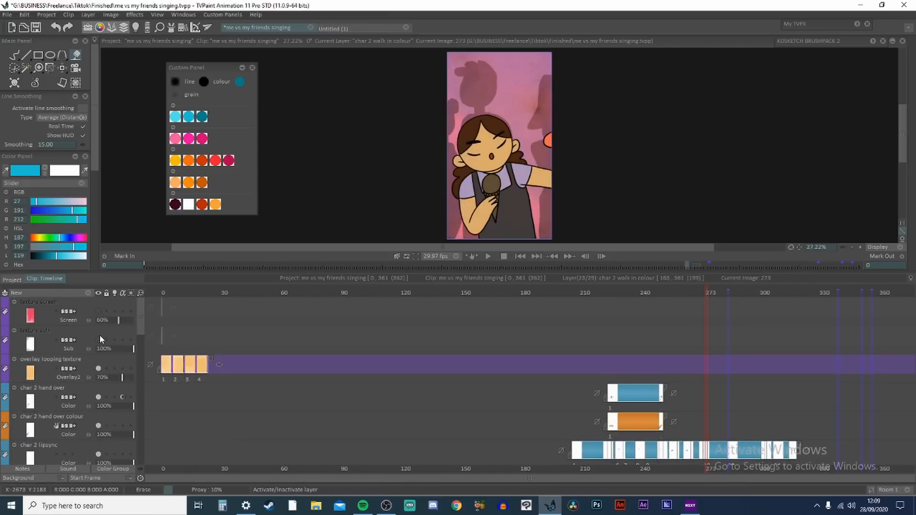
{"action": "left_click", "coordinate": [96, 335]}
{"action": "left_click", "coordinate": [97, 339]}
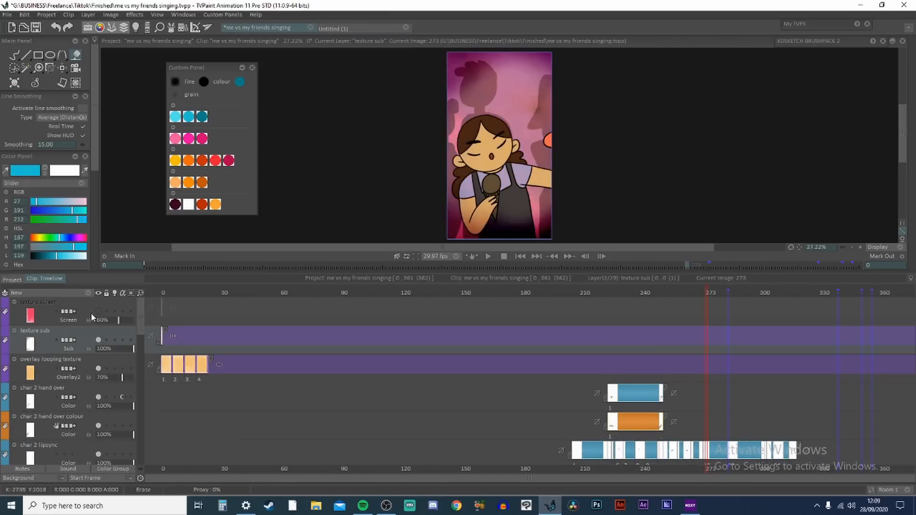
{"action": "left_click", "coordinate": [98, 312]}
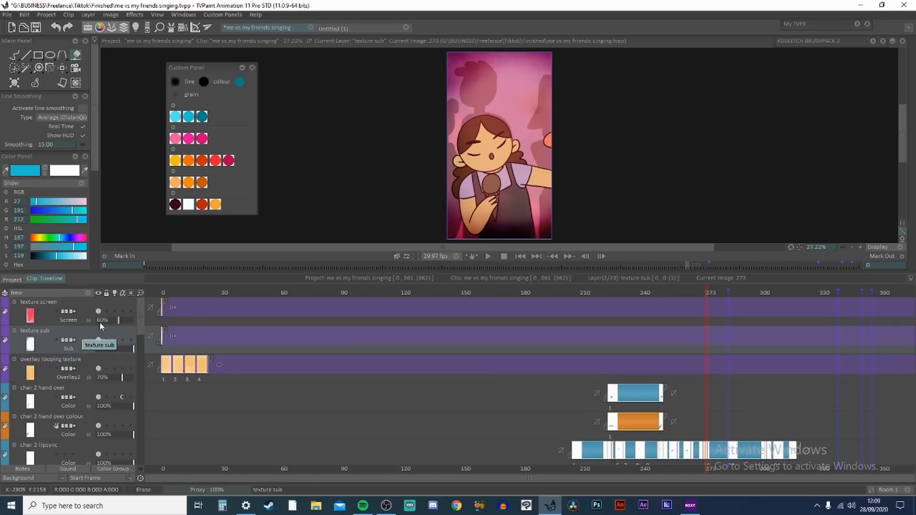
- Select the overlay looping texture layer and scrub through its four drawings to examine the texture change
{"action": "left_click", "coordinate": [163, 293]}
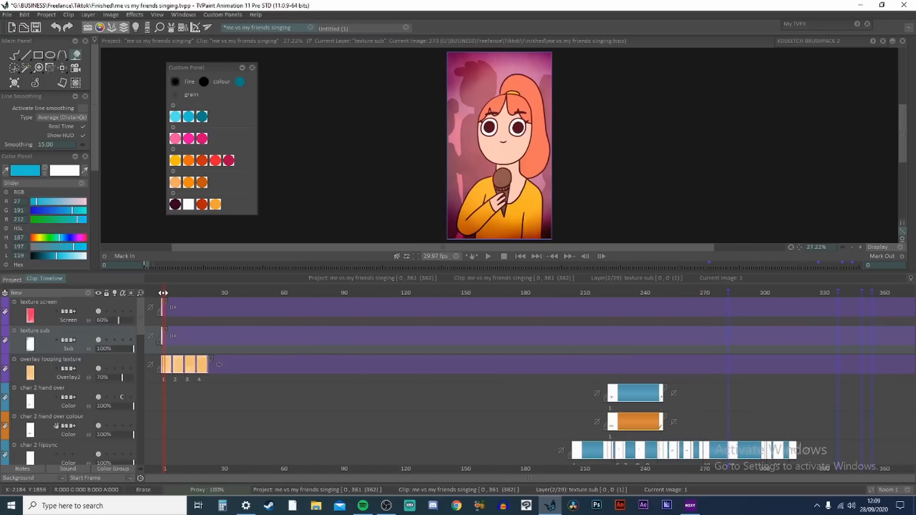
{"action": "left_click_drag", "start_coordinate": [163, 293], "coordinate": [202, 292]}
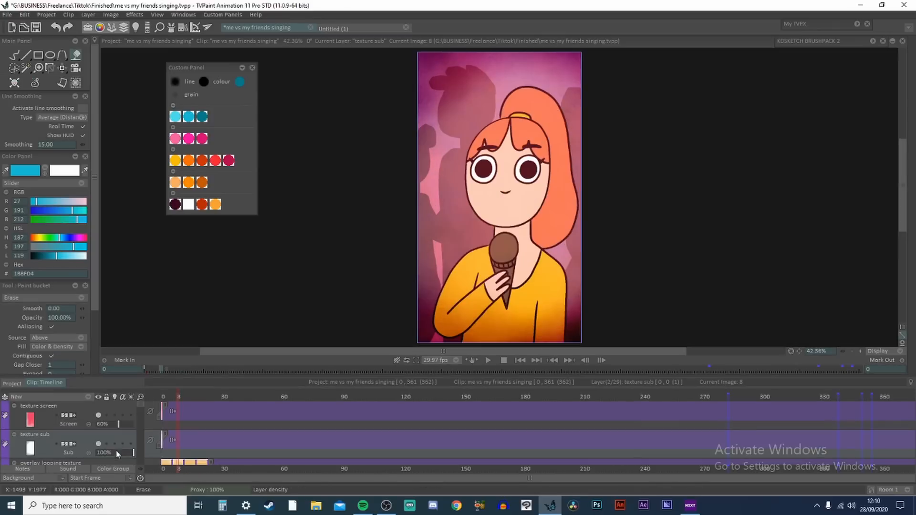
{"action": "scroll", "coordinate": [112, 439], "scroll_direction": "down", "scroll_amount": 1}
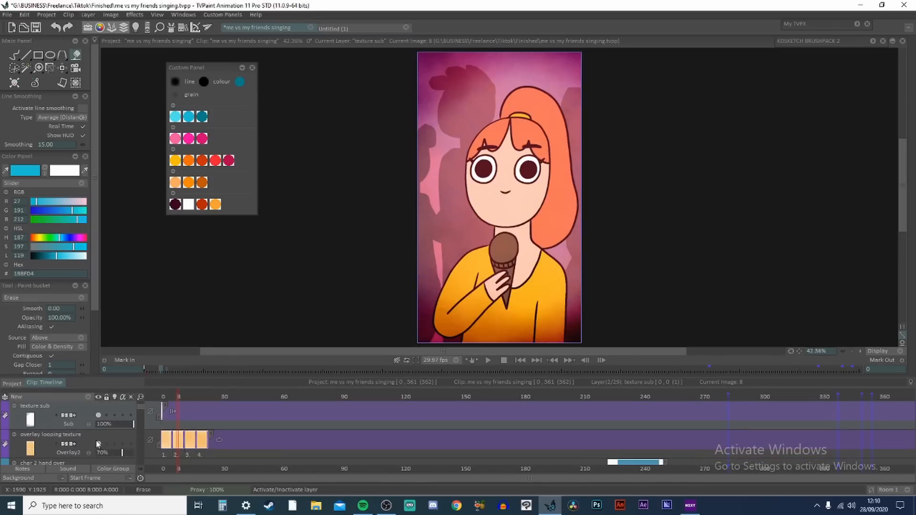
{"action": "left_click", "coordinate": [96, 441]}
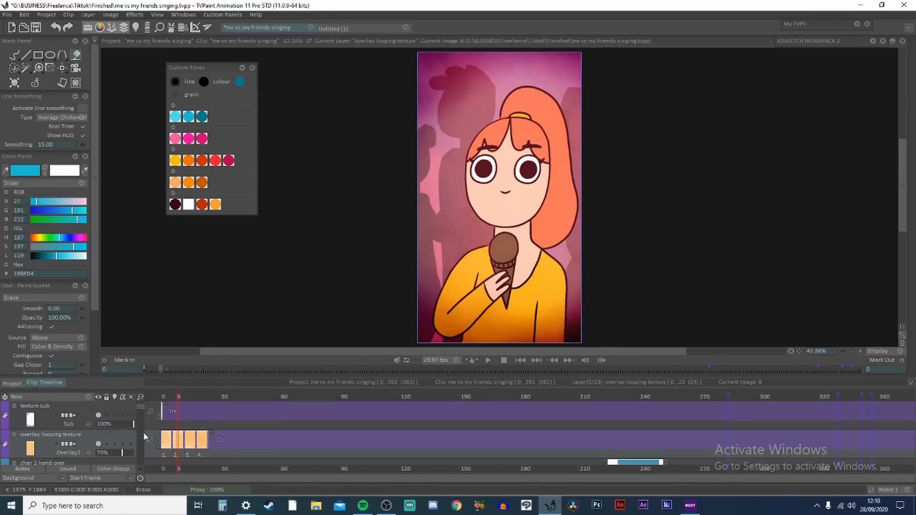
{"action": "left_click", "coordinate": [167, 397]}
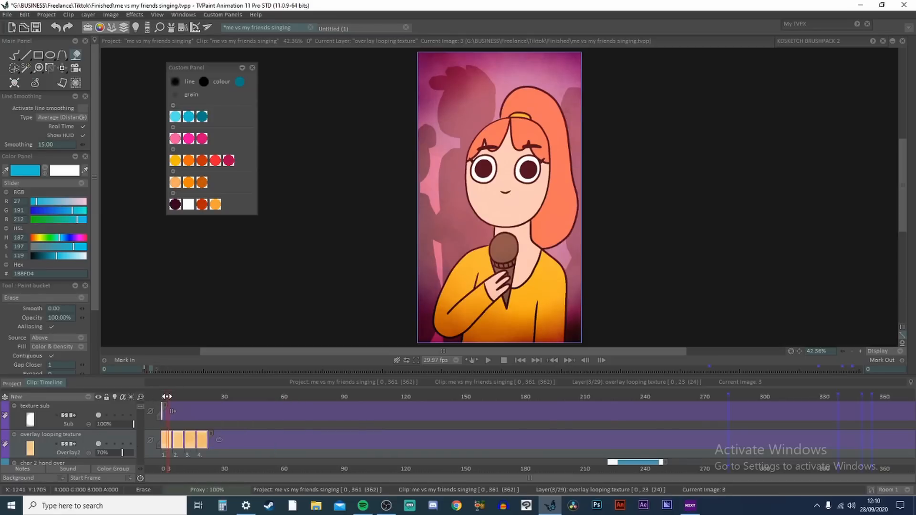
{"action": "left_click_drag", "start_coordinate": [167, 396], "coordinate": [213, 396]}
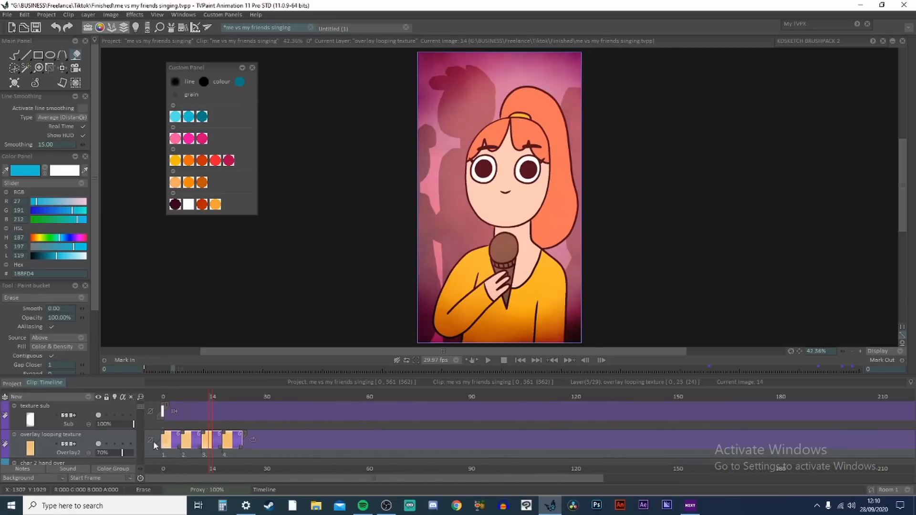
{"action": "left_click", "coordinate": [172, 397]}
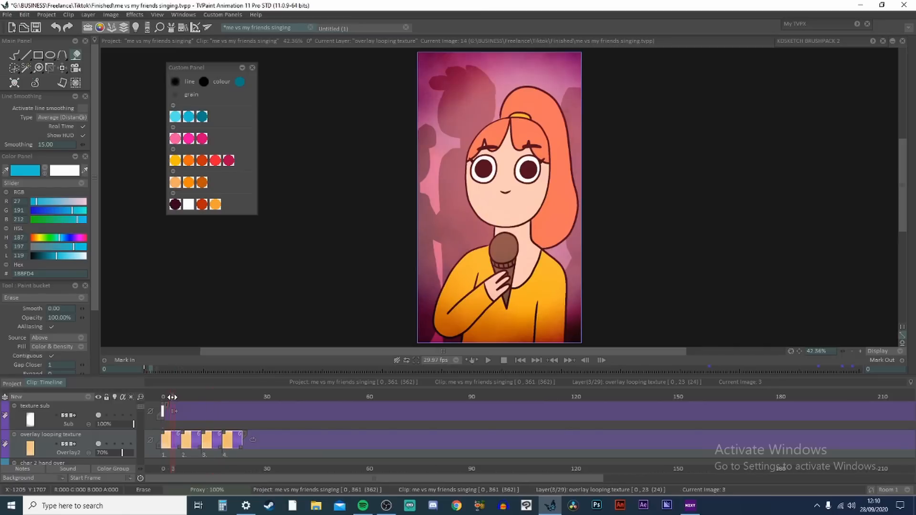
{"action": "left_click_drag", "start_coordinate": [172, 397], "coordinate": [226, 397]}
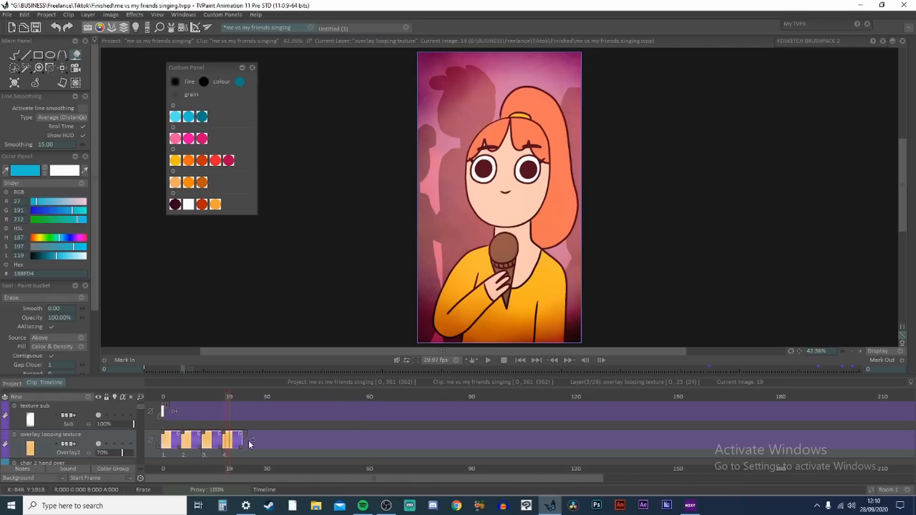
- Check the repeat options at the end of the overlay looping texture layer and scrub through its drawings again
{"action": "left_click", "coordinate": [251, 439]}
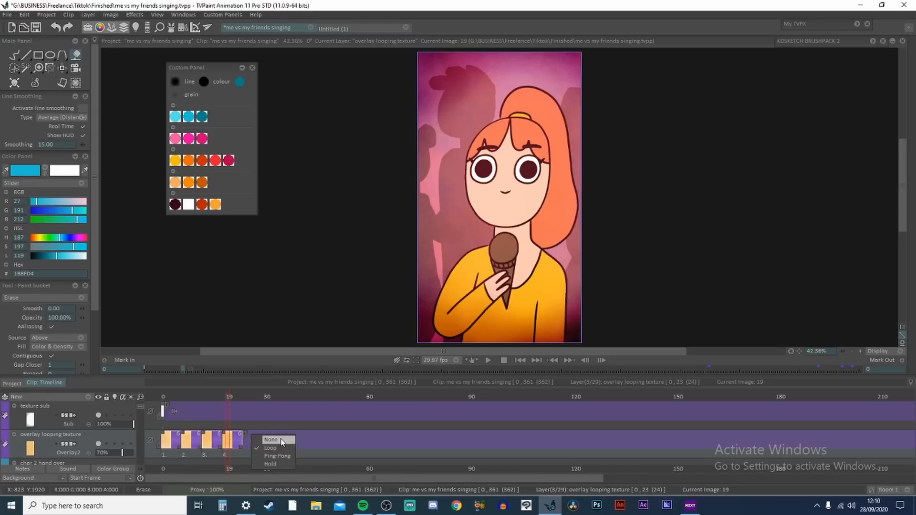
{"action": "left_click", "coordinate": [278, 466]}
{"action": "left_click", "coordinate": [174, 404]}
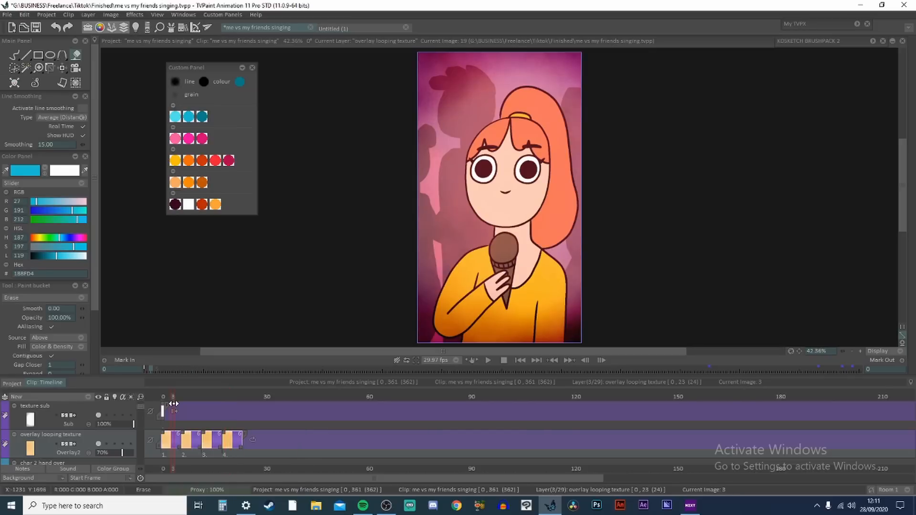
{"action": "left_click_drag", "start_coordinate": [173, 403], "coordinate": [230, 398]}
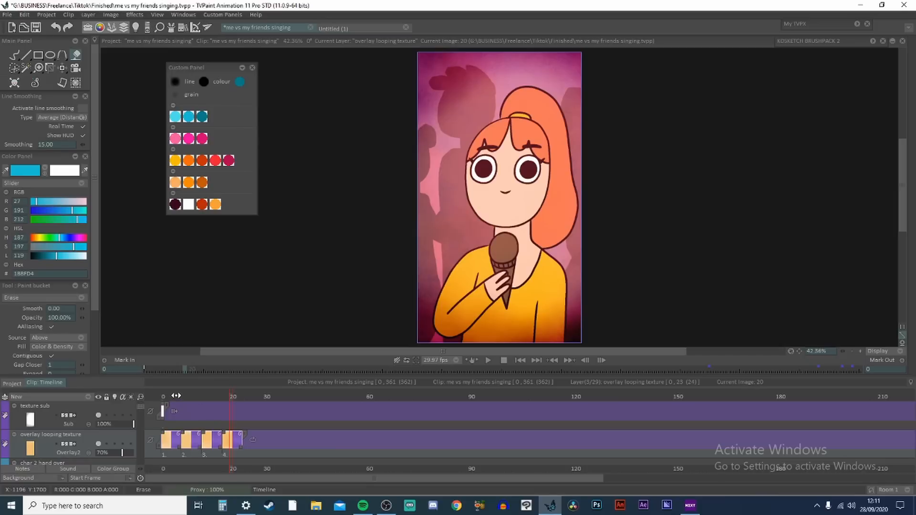
{"action": "mouse_move", "coordinate": [174, 396]}
{"action": "left_mouse_down"}
{"action": "mouse_move", "coordinate": [229, 410]}
{"action": "mouse_move", "coordinate": [202, 397]}
{"action": "mouse_move", "coordinate": [173, 403]}
{"action": "left_mouse_up"}
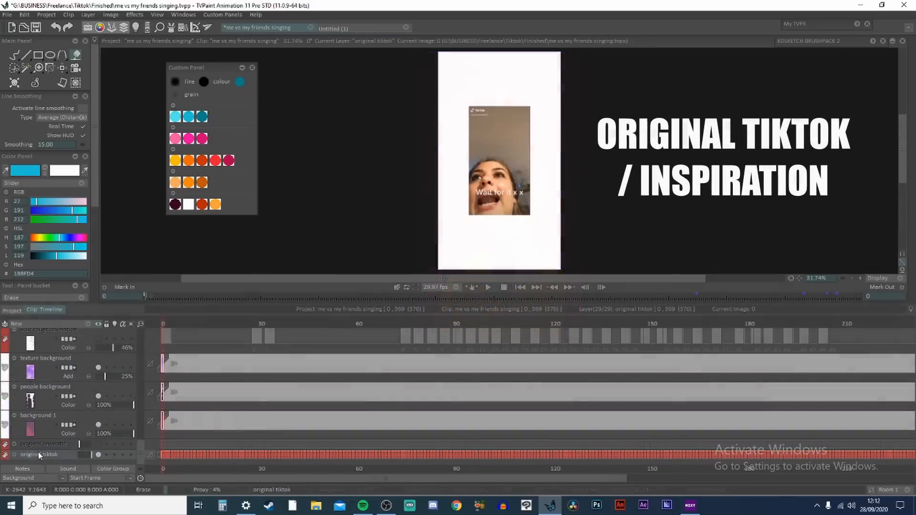
- Scrub the original tiktok reference layer through to frame 330 and return to the first frame
{"action": "left_click", "coordinate": [269, 316]}
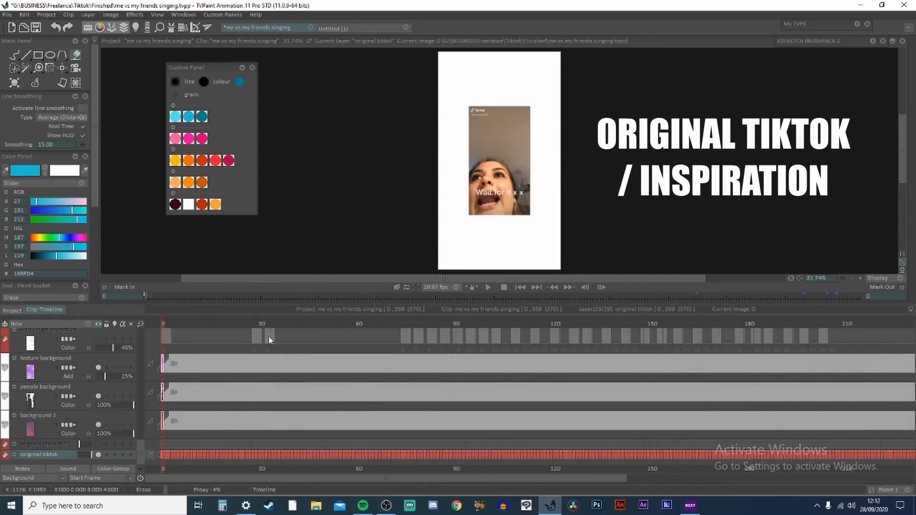
{"action": "left_click_drag", "start_coordinate": [269, 316], "coordinate": [876, 322]}
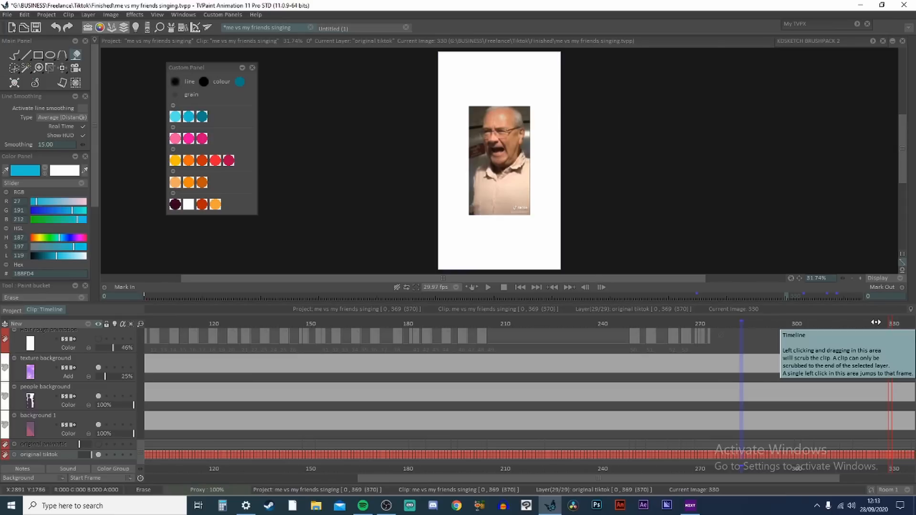
{"action": "key", "text": "Home"}
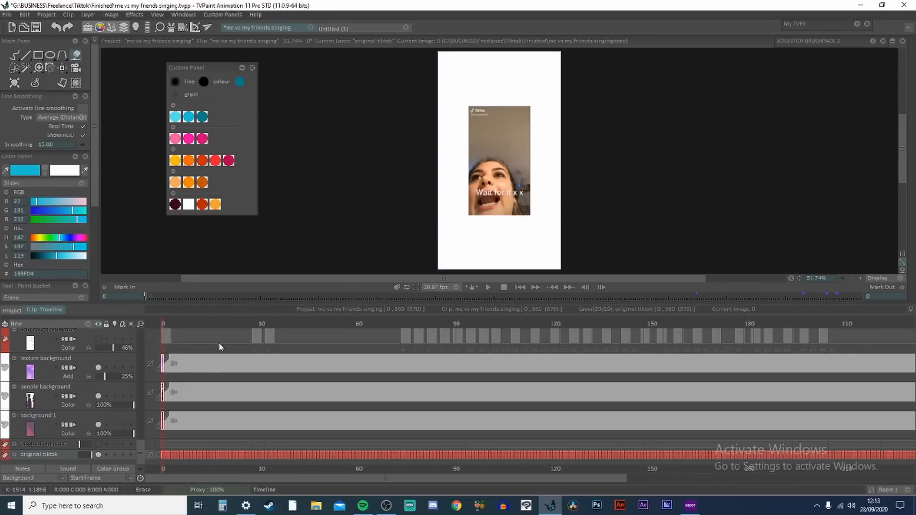
- Hide the original tiktok, Hair rough animation and rough mouth drawing layers, and select the original animatic layer
{"action": "left_click", "coordinate": [97, 456]}
{"action": "left_click", "coordinate": [44, 446]}
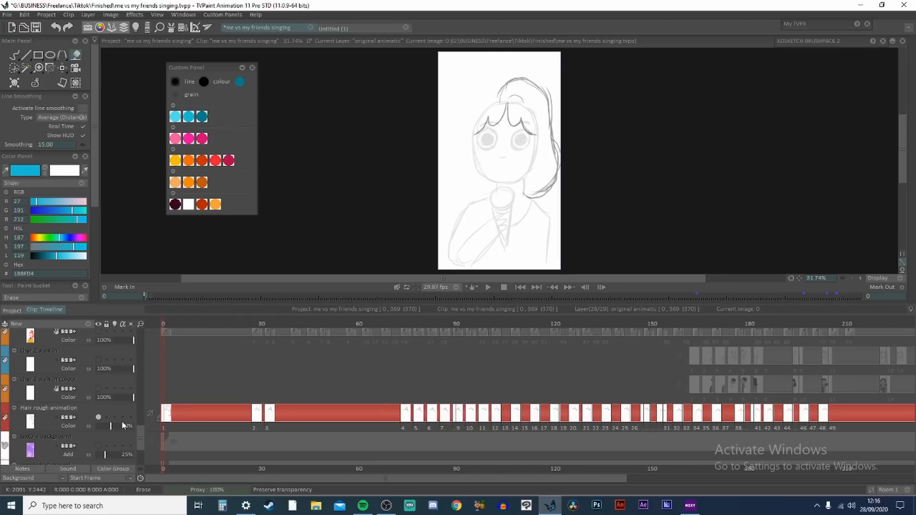
{"action": "left_click", "coordinate": [102, 413]}
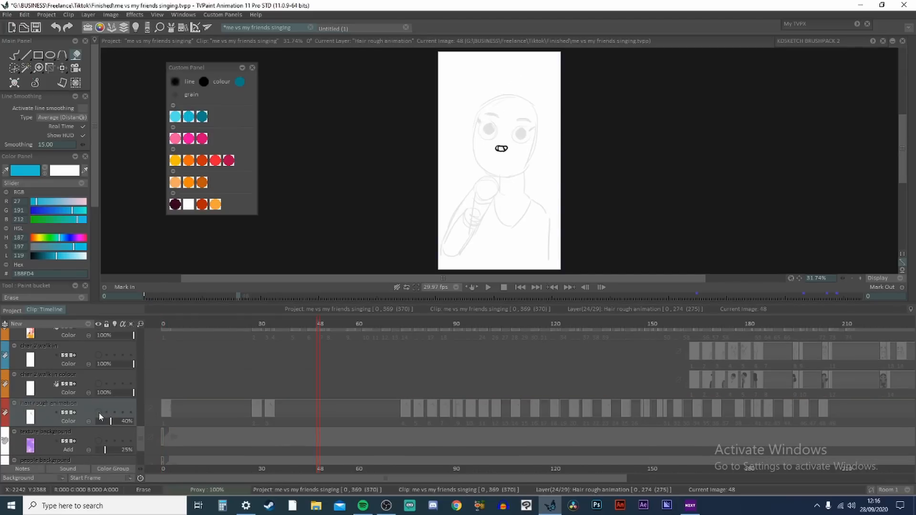
{"action": "mouse_move", "coordinate": [139, 435]}
{"action": "left_mouse_down"}
{"action": "mouse_move", "coordinate": [143, 377]}
{"action": "mouse_move", "coordinate": [140, 430]}
{"action": "left_mouse_up"}
{"action": "left_click", "coordinate": [99, 397]}
{"action": "left_click", "coordinate": [85, 430]}
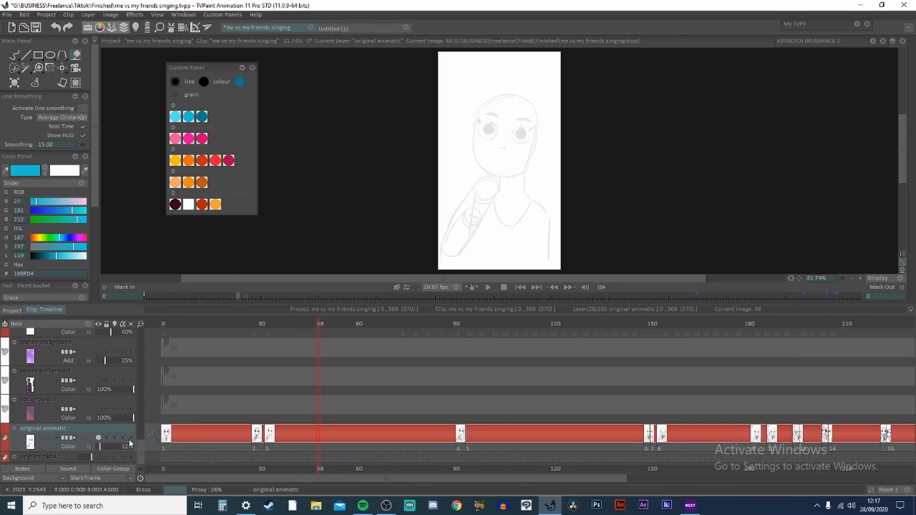
- Scrub through the original animatic layer's rough sketches up to frame 203
{"action": "left_click_drag", "start_coordinate": [203, 328], "coordinate": [719, 359]}
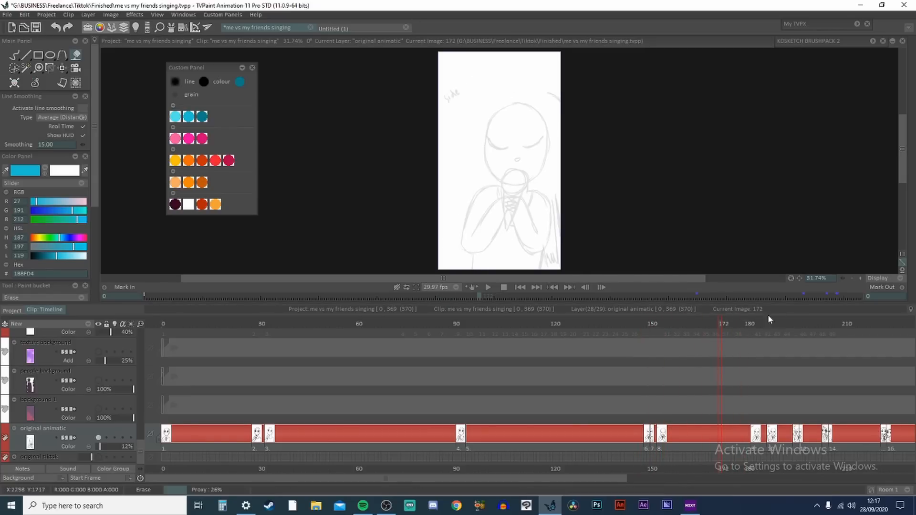
{"action": "left_click_drag", "start_coordinate": [720, 322], "coordinate": [821, 324]}
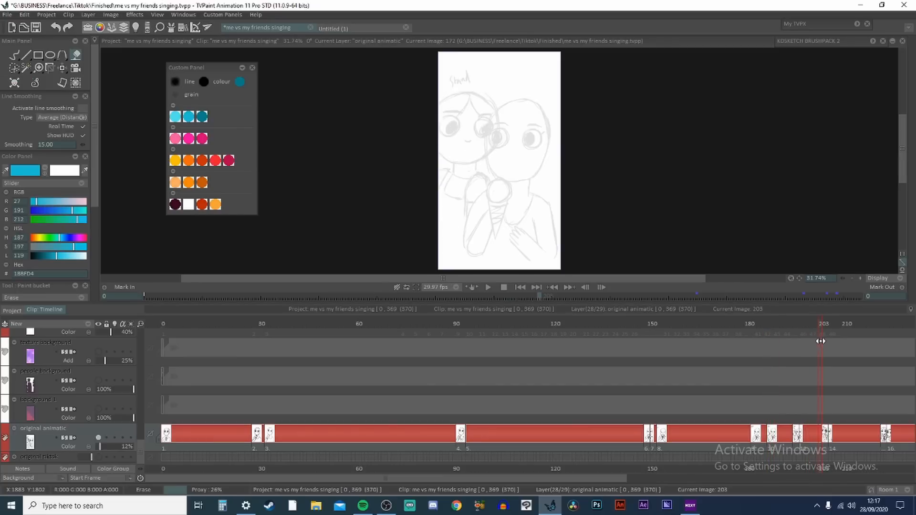
- Open the timeline notes and examine the handwritten lip-sync letters from frame 34 onwards
{"action": "left_click", "coordinate": [34, 468]}
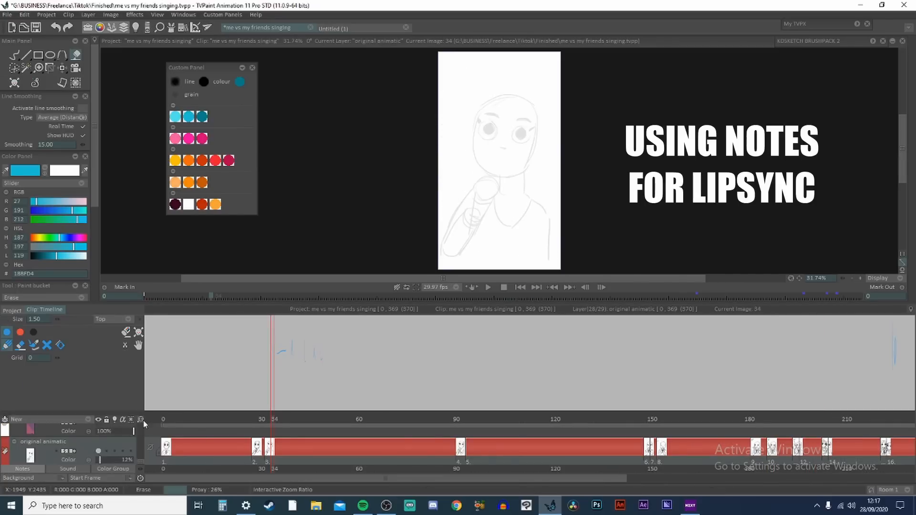
{"action": "scroll", "coordinate": [144, 425], "scroll_direction": "up", "scroll_amount": 5}
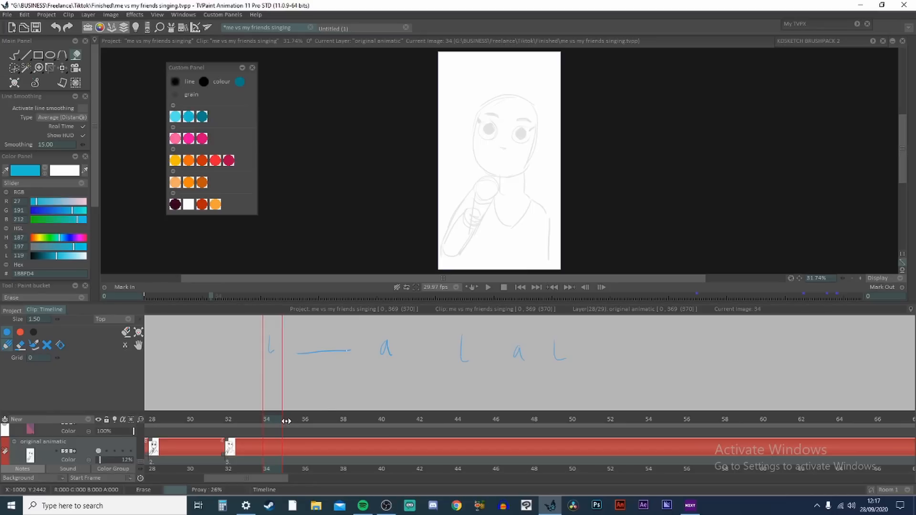
{"action": "mouse_move", "coordinate": [272, 420]}
{"action": "left_mouse_down"}
{"action": "mouse_move", "coordinate": [405, 420]}
{"action": "mouse_move", "coordinate": [272, 420]}
{"action": "left_mouse_up"}
{"action": "left_click_drag", "start_coordinate": [141, 419], "coordinate": [111, 420]}
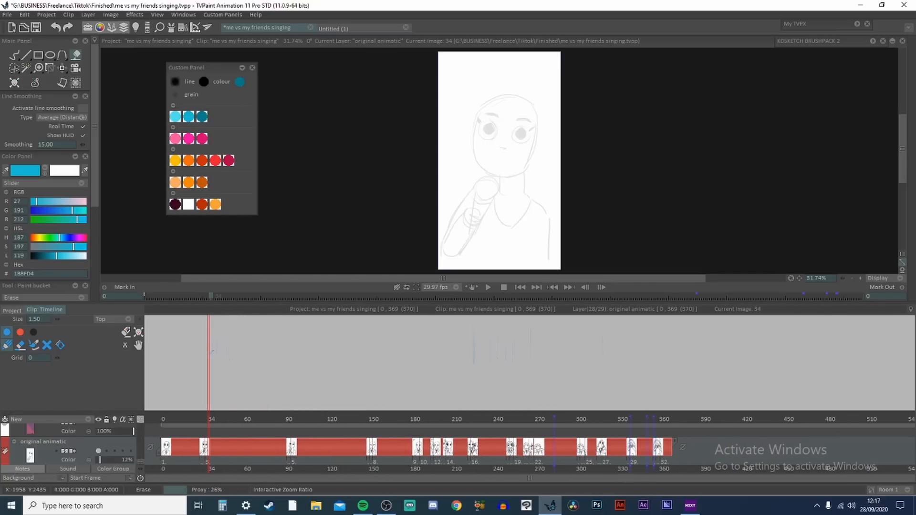
- Draw a rough stroke at about frames 80 to 99 and an L near frame 63 in the timeline notes, and close the notes
{"action": "mouse_move", "coordinate": [274, 352]}
{"action": "left_mouse_down"}
{"action": "mouse_move", "coordinate": [275, 373]}
{"action": "mouse_move", "coordinate": [298, 373]}
{"action": "left_mouse_up"}
{"action": "left_click_drag", "start_coordinate": [140, 420], "coordinate": [152, 419]}
{"action": "scroll", "coordinate": [497, 354], "scroll_direction": "right", "scroll_amount": 3}
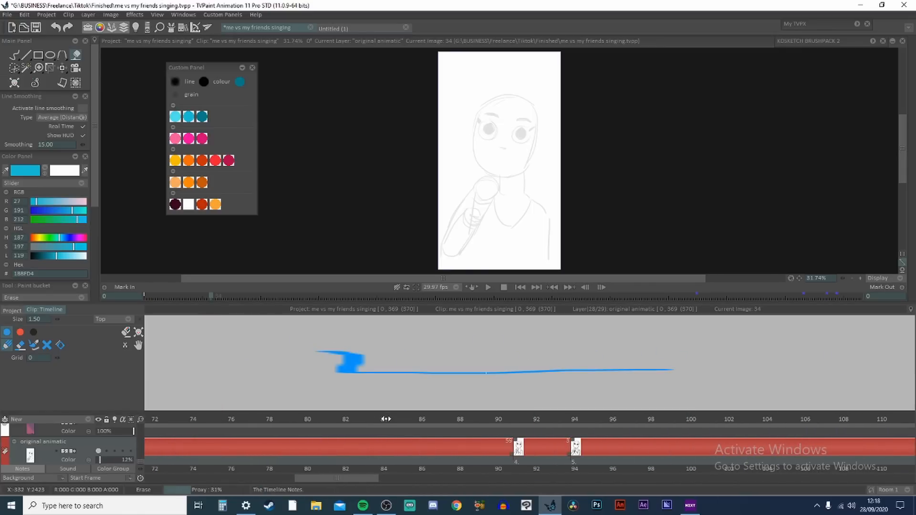
{"action": "mouse_move", "coordinate": [382, 419]}
{"action": "left_mouse_down"}
{"action": "mouse_move", "coordinate": [372, 419]}
{"action": "mouse_move", "coordinate": [409, 420]}
{"action": "mouse_move", "coordinate": [355, 420]}
{"action": "left_mouse_up"}
{"action": "scroll", "coordinate": [356, 419], "scroll_direction": "down", "scroll_amount": 3}
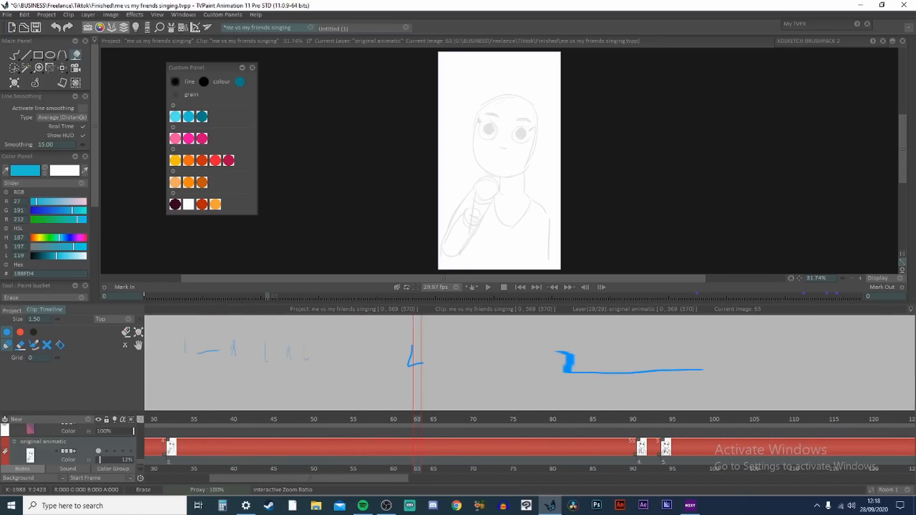
{"action": "left_click", "coordinate": [22, 469]}
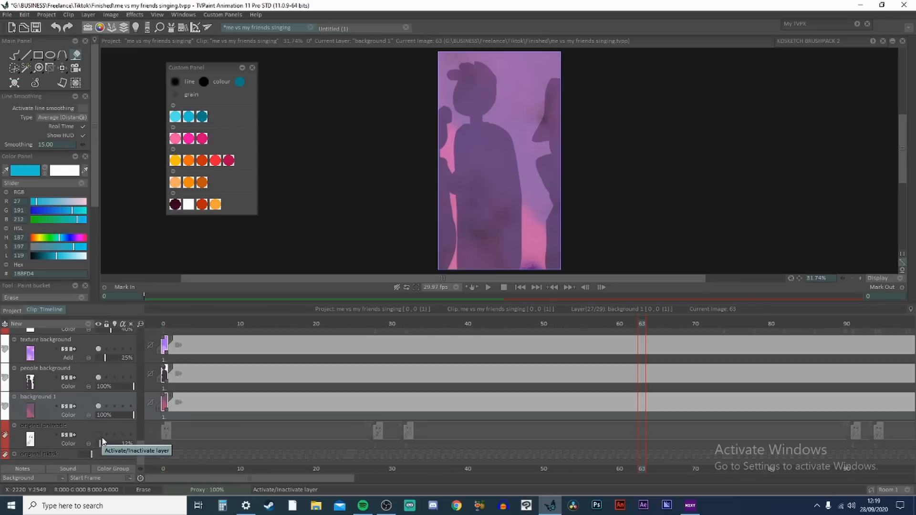
- Save the project and hide the texture background and people background layers, leaving background 1 on its own
{"action": "key", "text": "ctrl+s"}
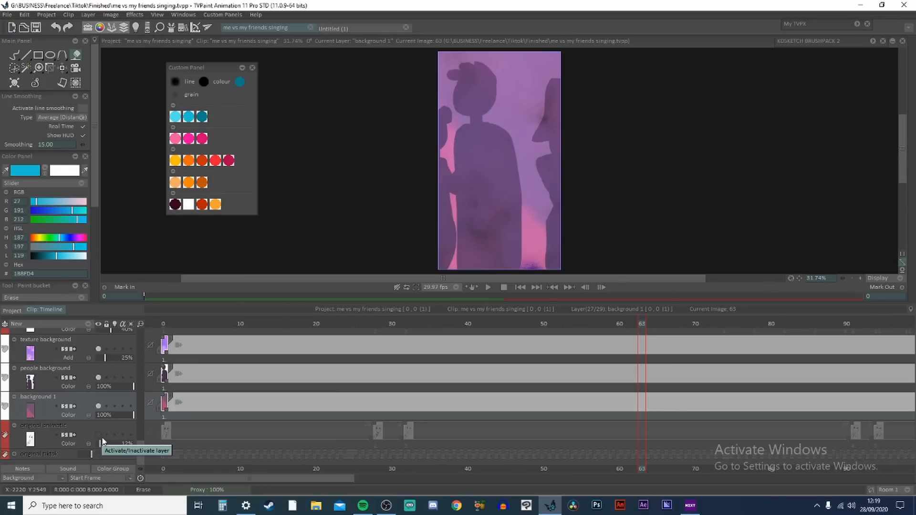
{"action": "left_click", "coordinate": [99, 349]}
{"action": "left_click", "coordinate": [99, 378]}
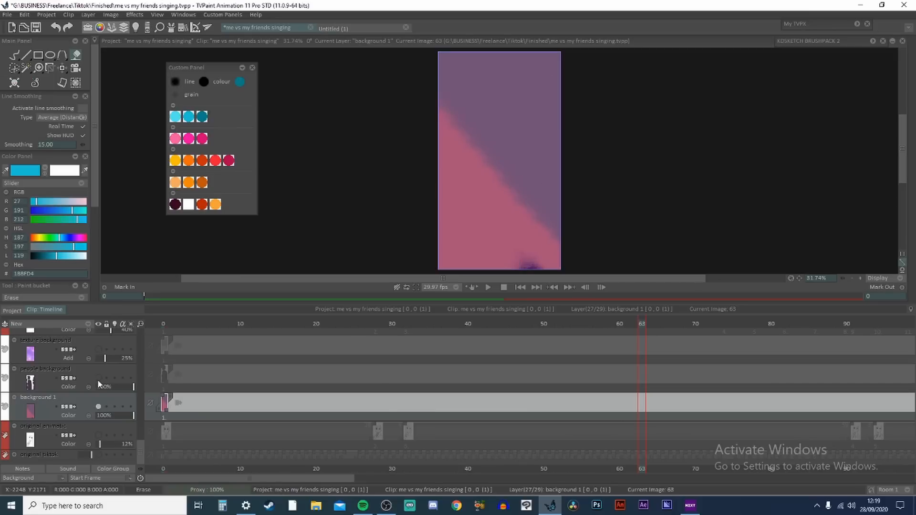
- Detach the KDSKETCH BRUSHPACK 2 panel beside the canvas and expand it to list its brushes
{"action": "left_click_drag", "start_coordinate": [832, 41], "coordinate": [833, 54]}
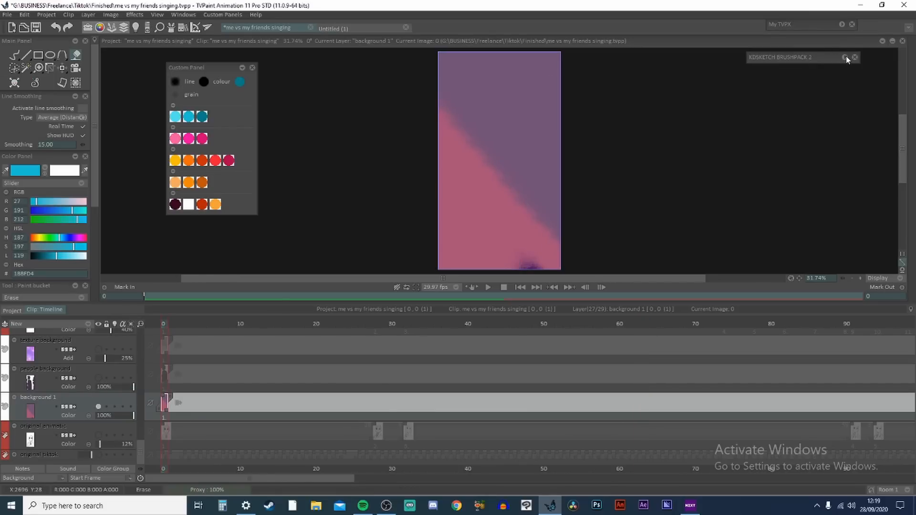
{"action": "left_click", "coordinate": [845, 58]}
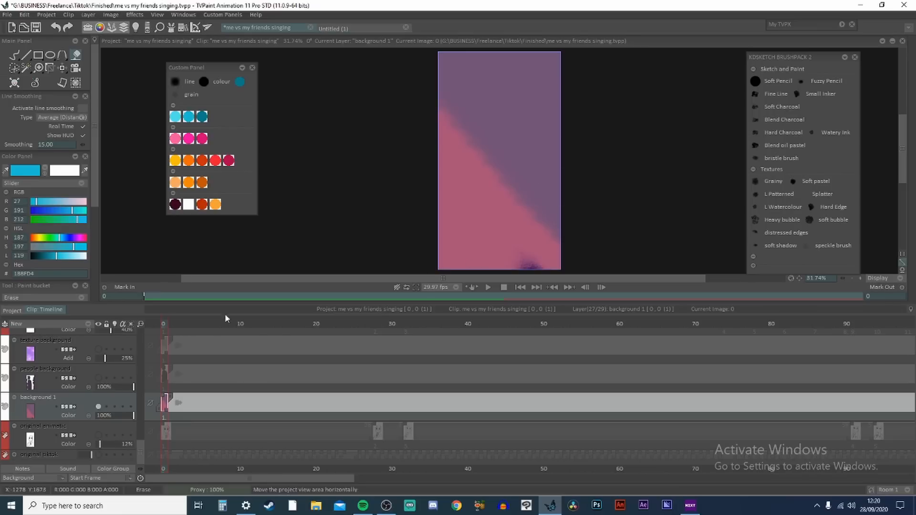
- Show the people background and texture background layers again
{"action": "left_click", "coordinate": [98, 379]}
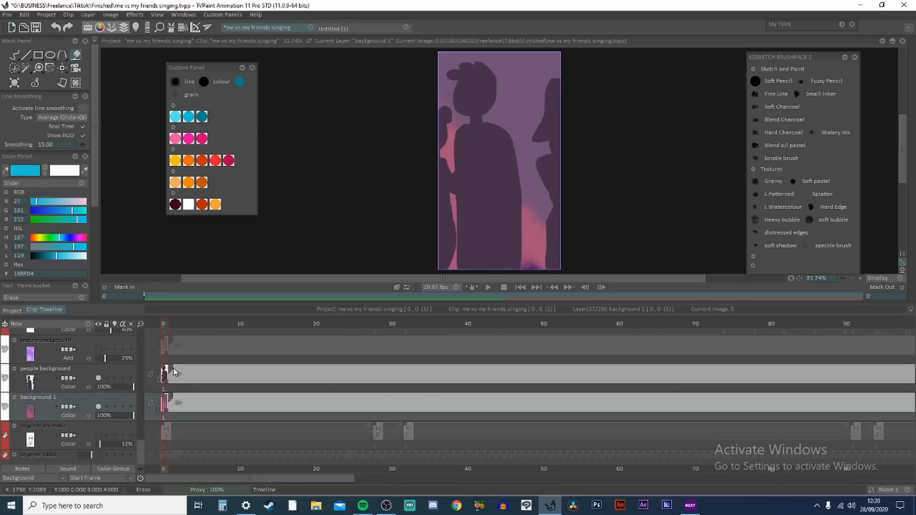
{"action": "scroll", "coordinate": [82, 382], "scroll_direction": "up", "scroll_amount": 1}
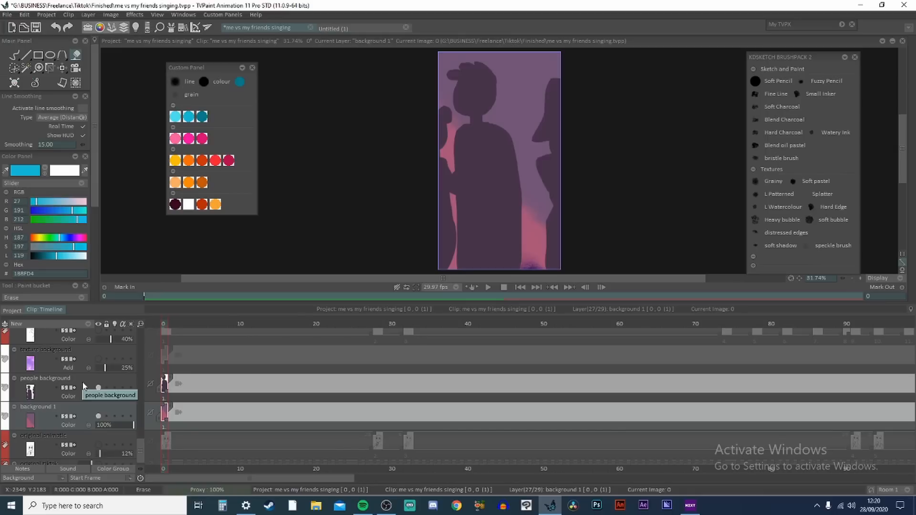
{"action": "left_click", "coordinate": [98, 360]}
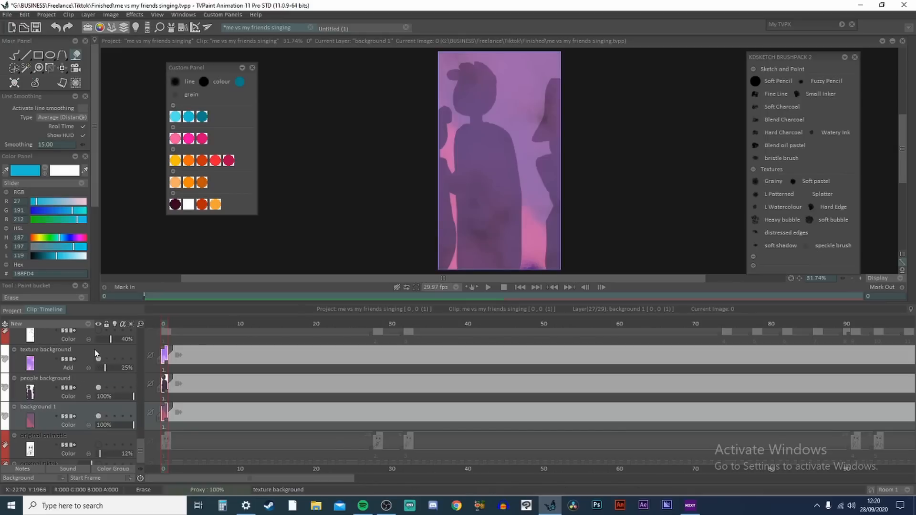
- Select the texture background layer and check its blending mode options and density
{"action": "left_click", "coordinate": [95, 350]}
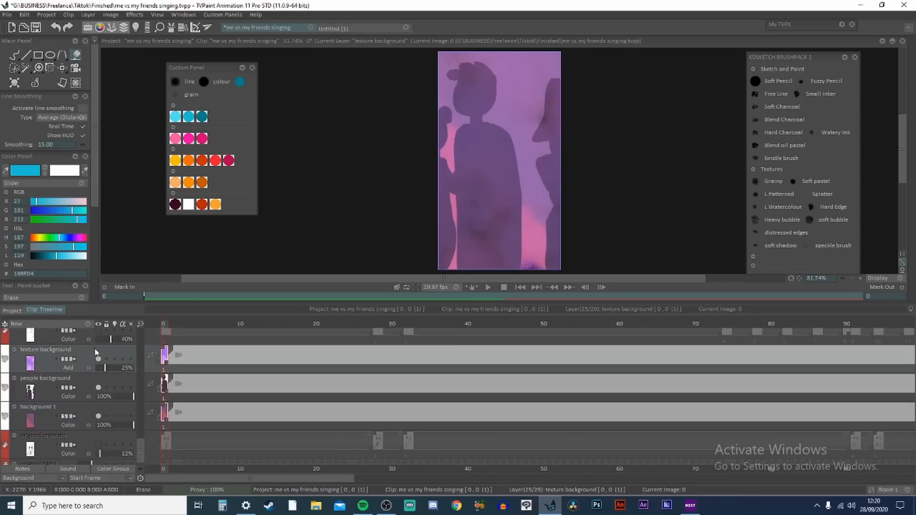
{"action": "left_click", "coordinate": [79, 368]}
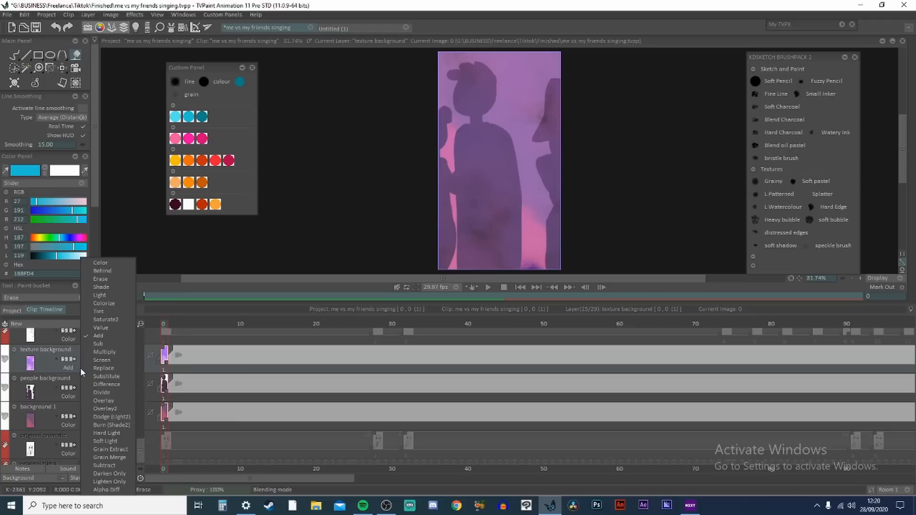
{"action": "left_click", "coordinate": [42, 362]}
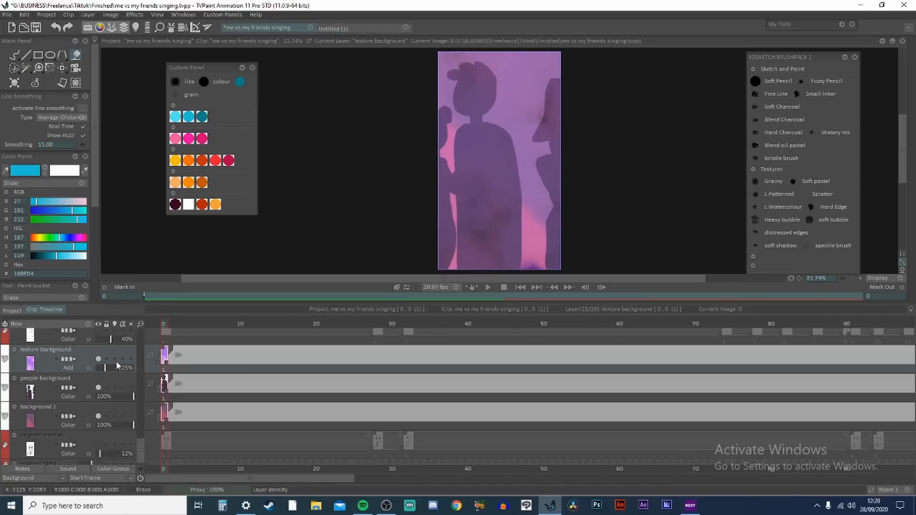
{"action": "mouse_move", "coordinate": [119, 365]}
{"action": "left_mouse_down"}
{"action": "mouse_move", "coordinate": [143, 366]}
{"action": "mouse_move", "coordinate": [112, 374]}
{"action": "left_mouse_up"}
- Look over the char 1 line and colour layers and check the group colour choices for the char 1 line body layer
{"action": "scroll", "coordinate": [141, 427], "scroll_direction": "up", "scroll_amount": 2}
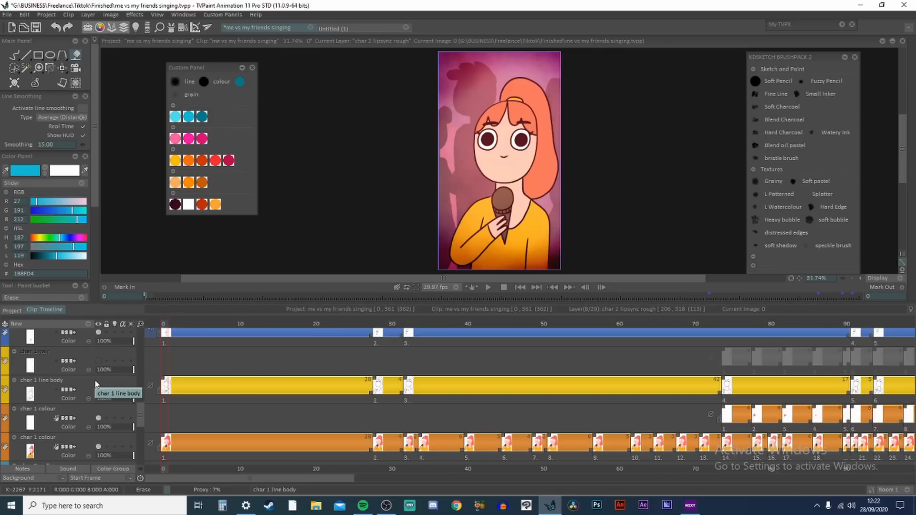
{"action": "scroll", "coordinate": [96, 391], "scroll_direction": "down", "scroll_amount": 1}
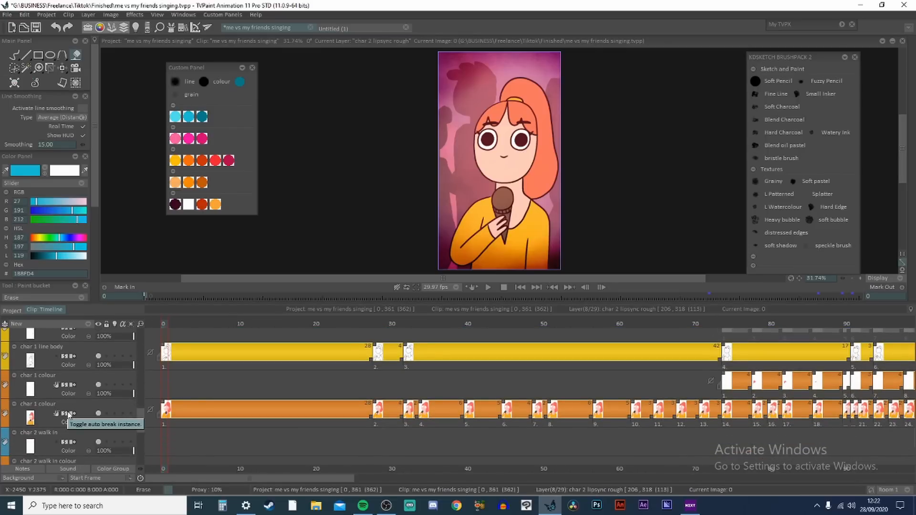
{"action": "scroll", "coordinate": [206, 413], "scroll_direction": "down", "scroll_amount": 1}
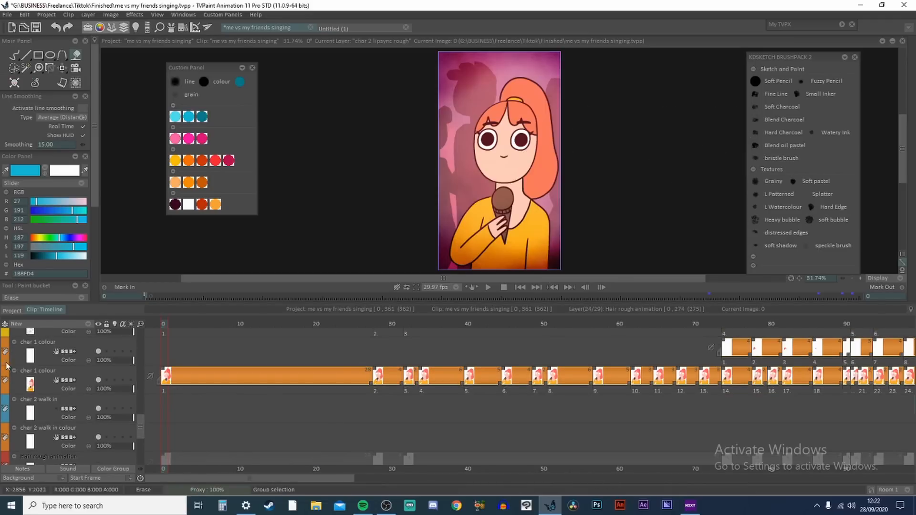
{"action": "scroll", "coordinate": [133, 426], "scroll_direction": "up", "scroll_amount": 2}
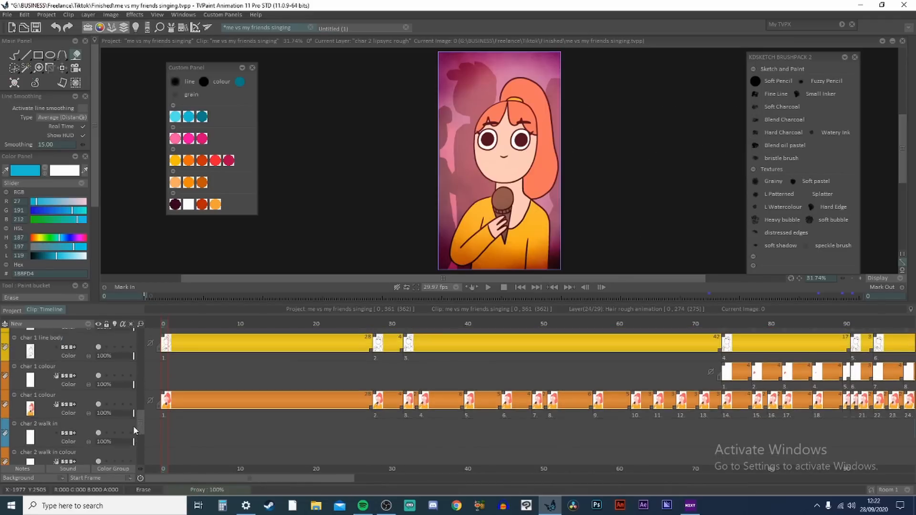
{"action": "scroll", "coordinate": [133, 425], "scroll_direction": "up", "scroll_amount": 1}
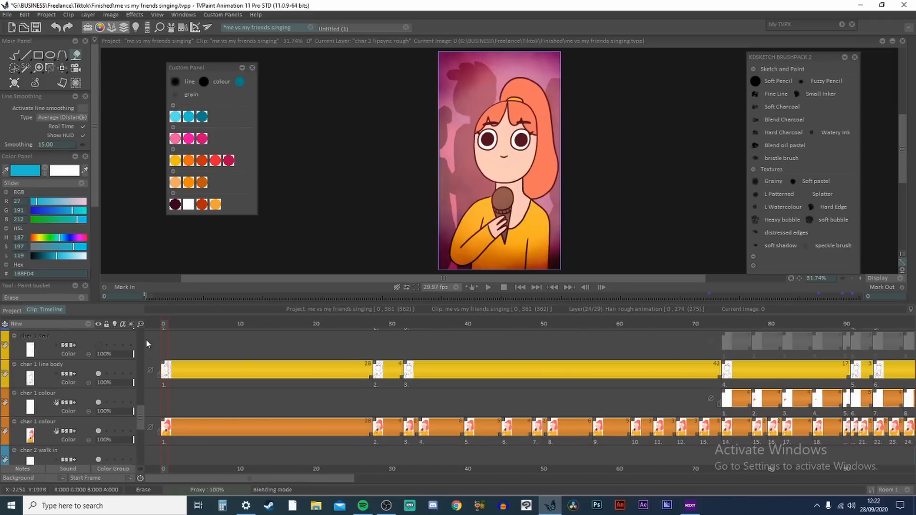
{"action": "left_click", "coordinate": [8, 373]}
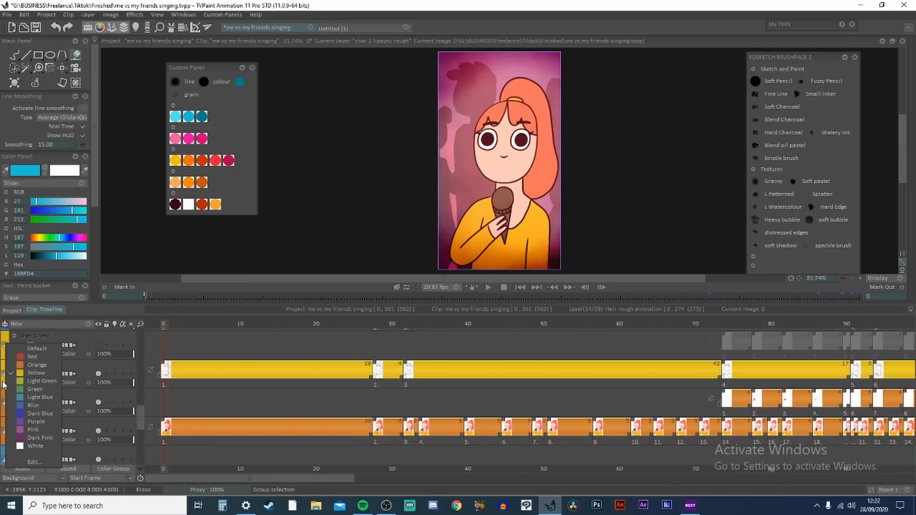
{"action": "left_click", "coordinate": [3, 385]}
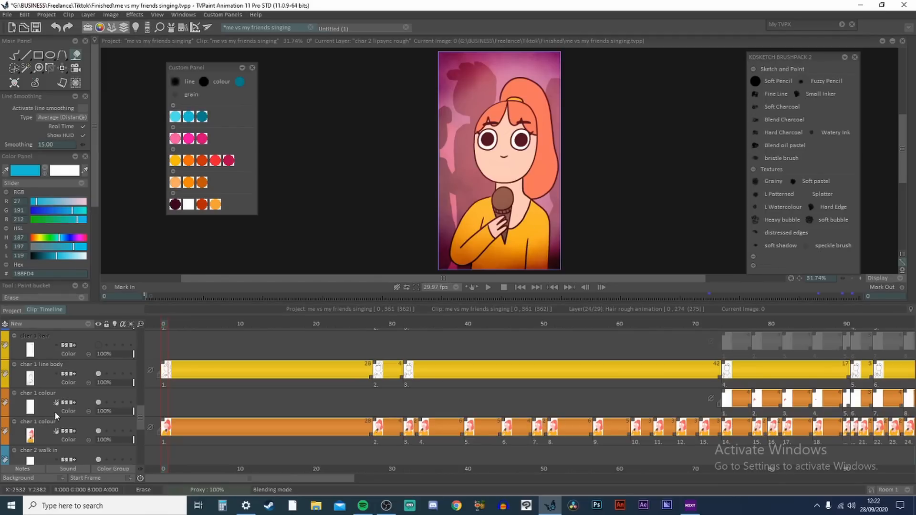
- Select the char 2 walk in layer, check its group colour choices, and compare them with the mic layer's group colour
{"action": "scroll", "coordinate": [88, 420], "scroll_direction": "up", "scroll_amount": 2}
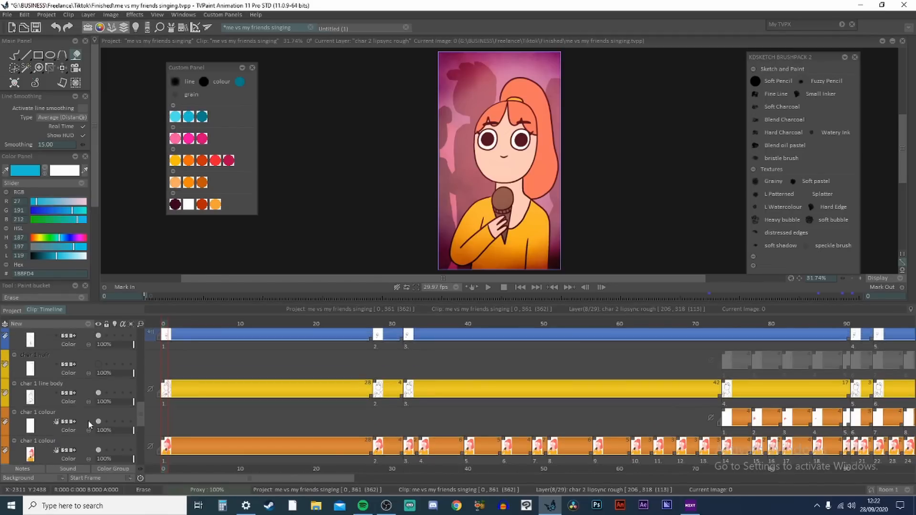
{"action": "scroll", "coordinate": [88, 420], "scroll_direction": "down", "scroll_amount": 2}
{"action": "left_click", "coordinate": [81, 429]}
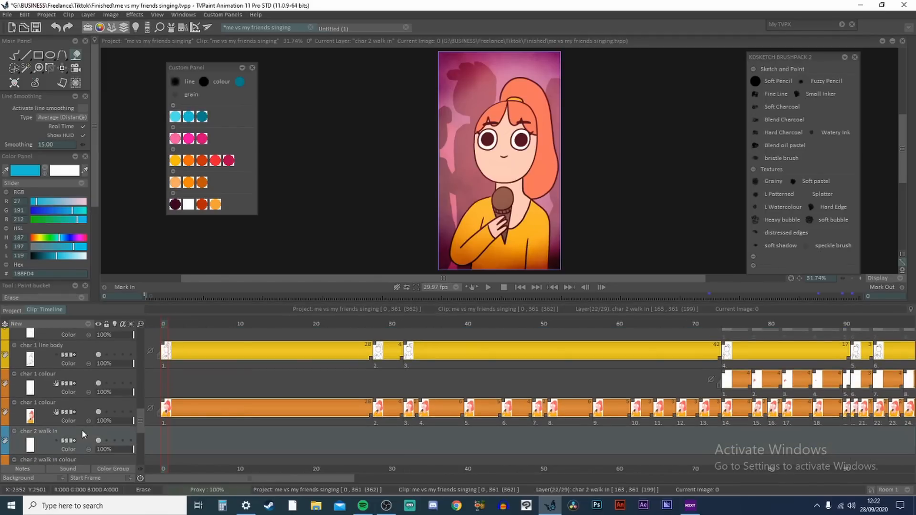
{"action": "left_click", "coordinate": [6, 441]}
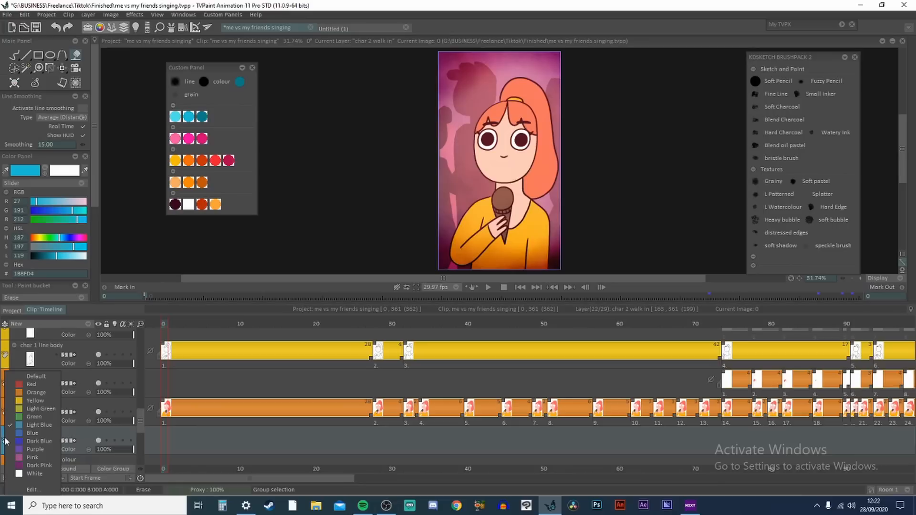
{"action": "left_click", "coordinate": [57, 430]}
{"action": "left_click_drag", "start_coordinate": [138, 410], "coordinate": [143, 388]}
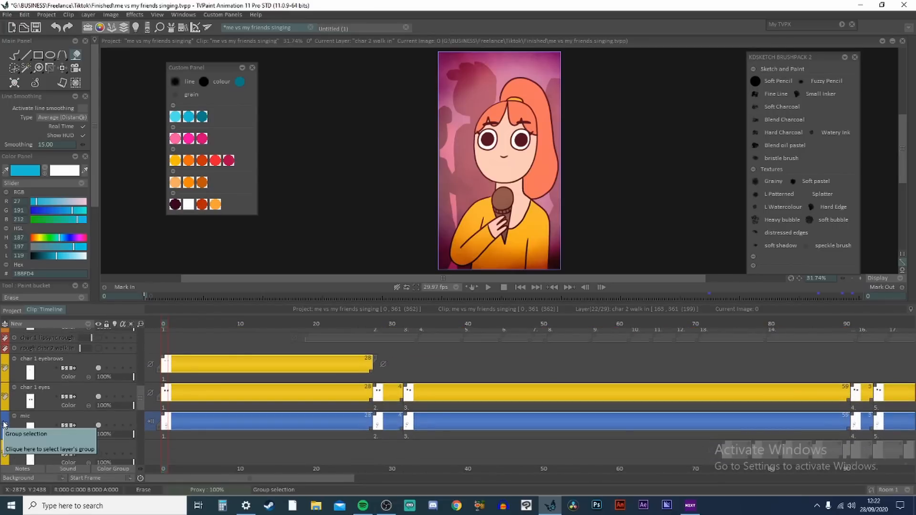
{"action": "left_click", "coordinate": [53, 418]}
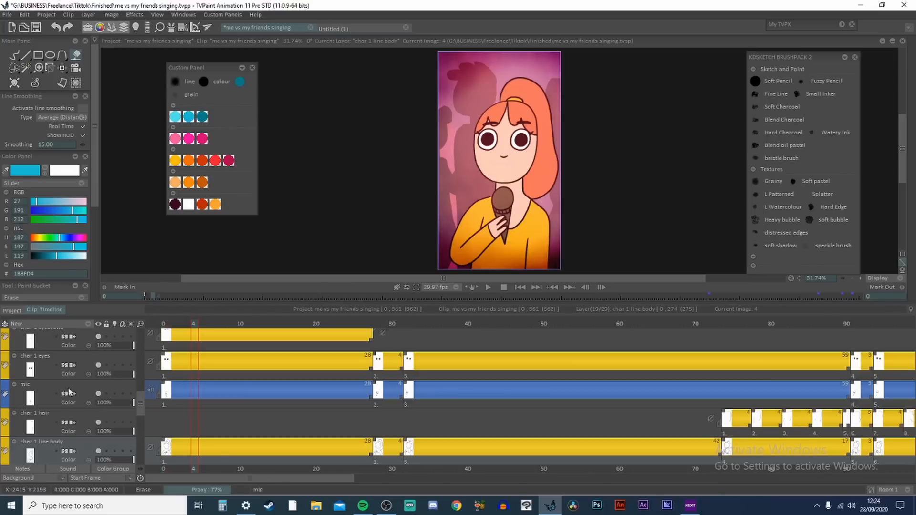
- Hide the char 1 line body layer and switch the char 1 hair layer off and on to see what each contains
{"action": "scroll", "coordinate": [52, 408], "scroll_direction": "down", "scroll_amount": 1}
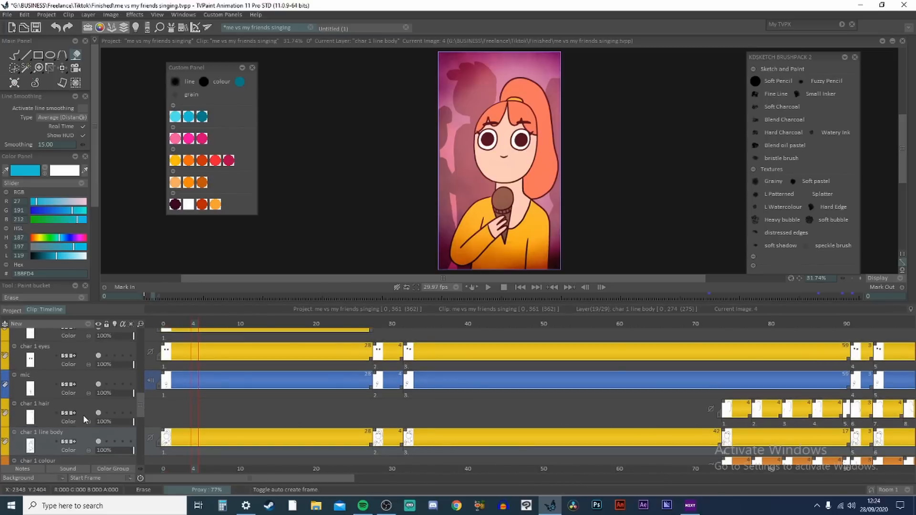
{"action": "left_click", "coordinate": [98, 442]}
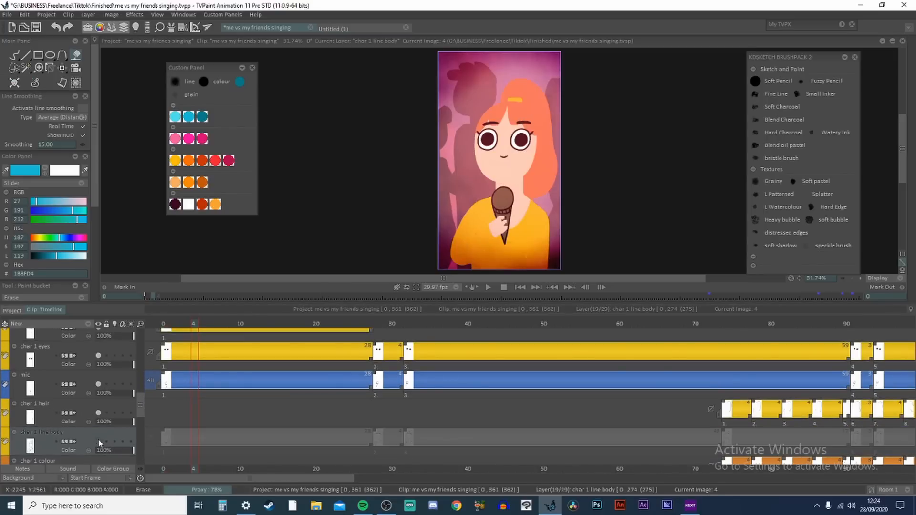
{"action": "left_click", "coordinate": [98, 413]}
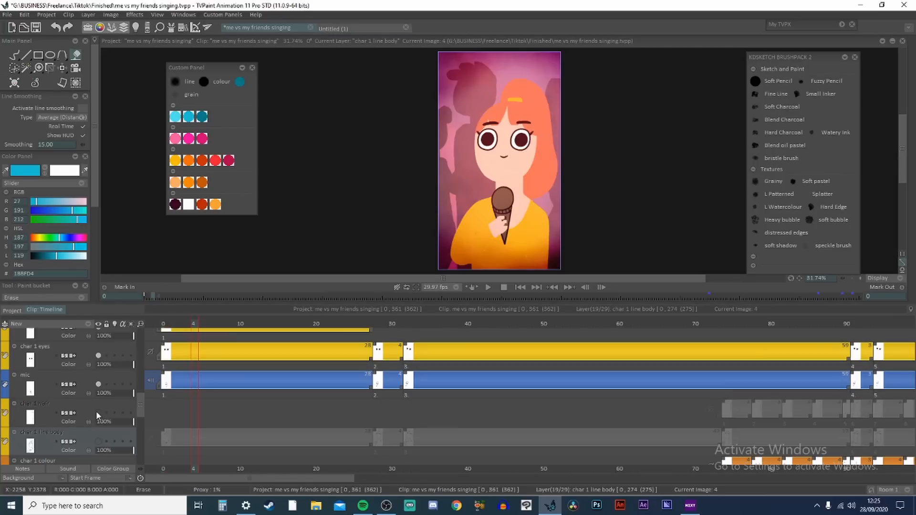
{"action": "left_click", "coordinate": [98, 413]}
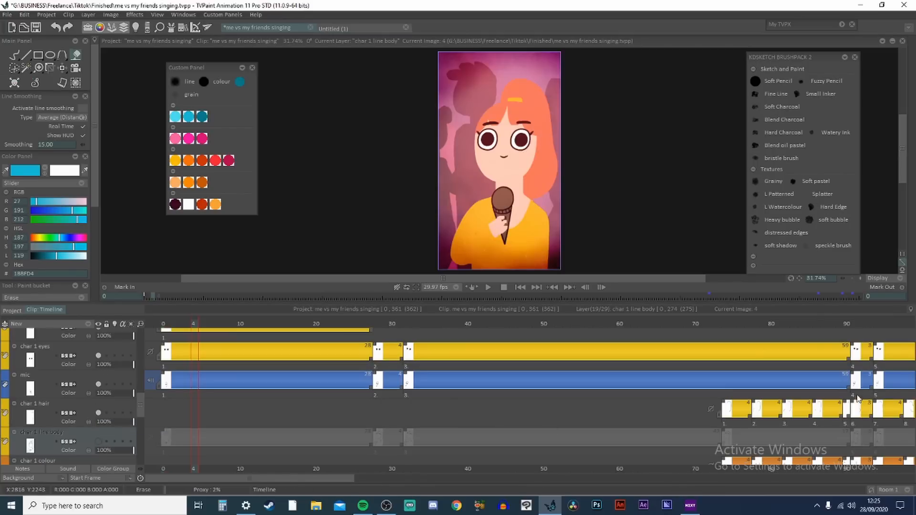
- Hide the char 1 eyes and eyebrows layers for a check, and show them and the char 1 line body layer again
{"action": "left_click", "coordinate": [98, 355]}
{"action": "scroll", "coordinate": [98, 354], "scroll_direction": "up", "scroll_amount": 1}
{"action": "left_click", "coordinate": [98, 341]}
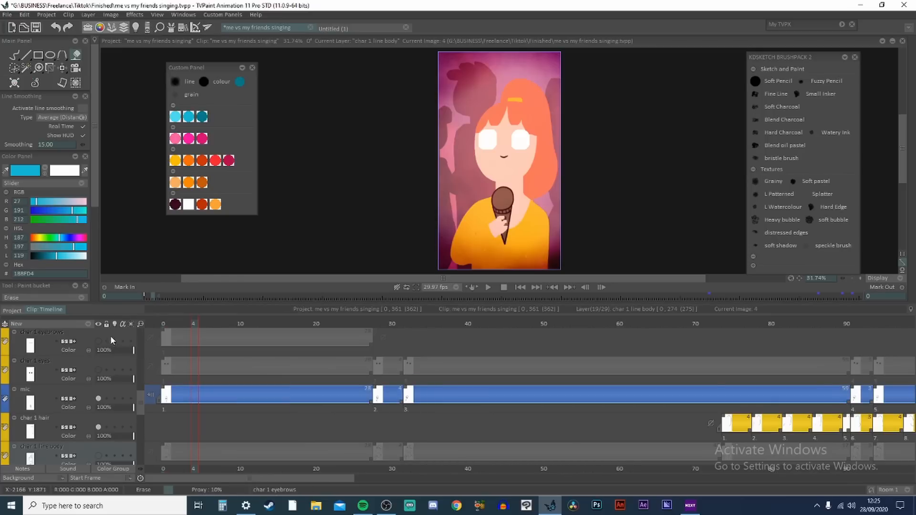
{"action": "left_click", "coordinate": [98, 341]}
{"action": "left_click", "coordinate": [100, 369]}
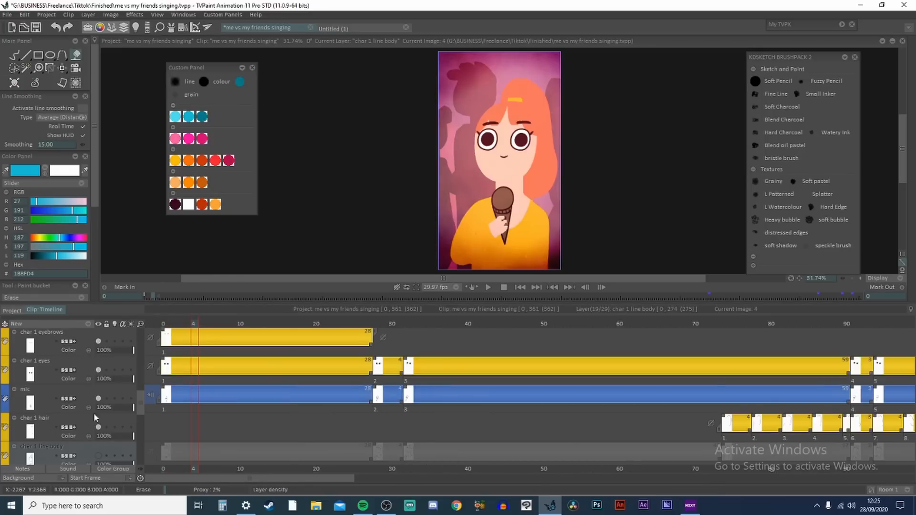
{"action": "scroll", "coordinate": [95, 420], "scroll_direction": "down", "scroll_amount": 1}
{"action": "left_click", "coordinate": [98, 427]}
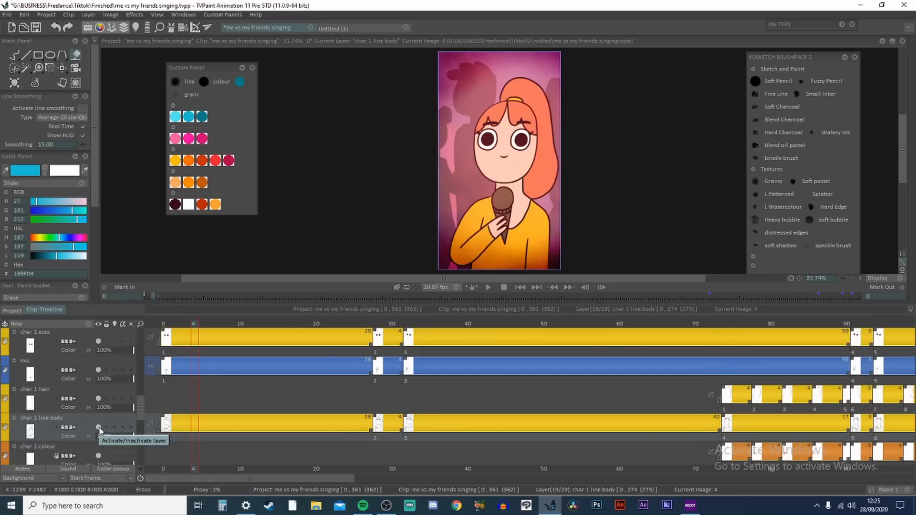
- Scrub through frames 77 to 151 to review the char 1 poses against the body, hair and colour layers
{"action": "scroll", "coordinate": [495, 364], "scroll_direction": "right", "scroll_amount": 5}
{"action": "left_click", "coordinate": [495, 364]}
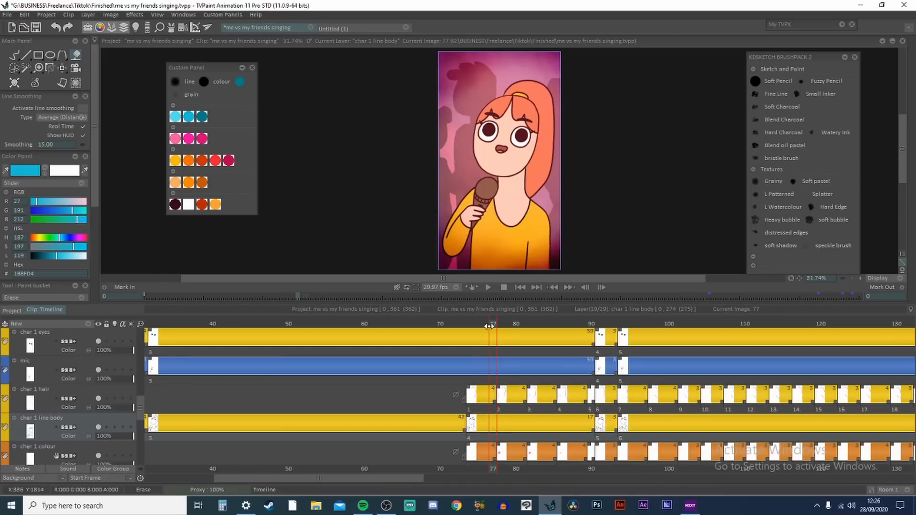
{"action": "left_click_drag", "start_coordinate": [490, 326], "coordinate": [713, 309]}
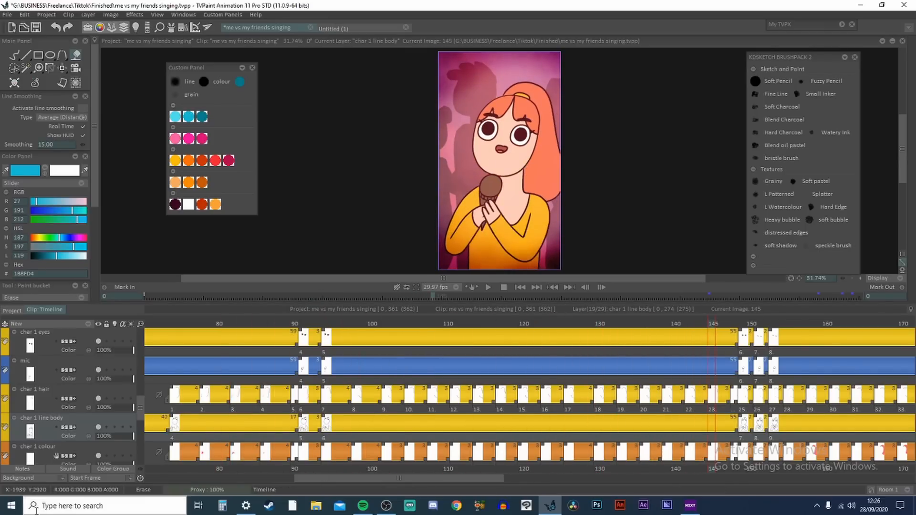
{"action": "left_click", "coordinate": [748, 324]}
{"action": "left_click_drag", "start_coordinate": [748, 323], "coordinate": [638, 324]}
{"action": "key", "text": "space"}
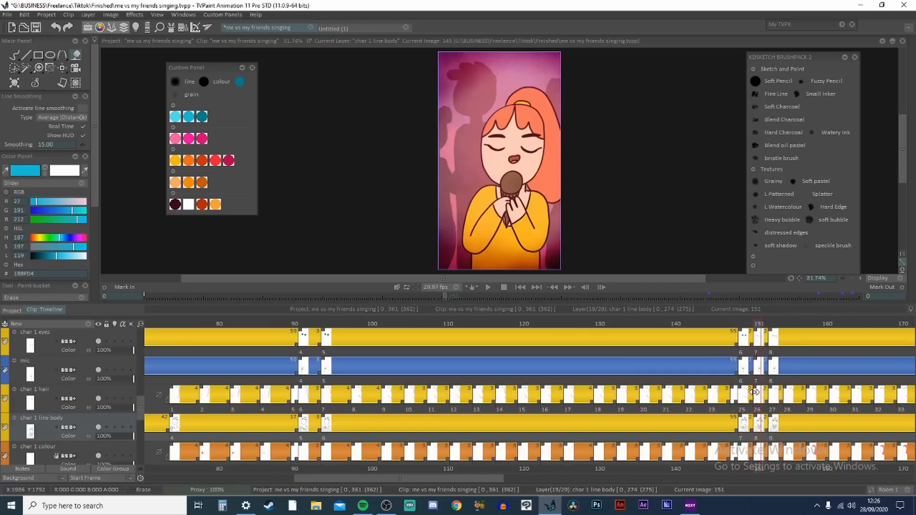
- Go image by image through the frames around 151 to examine how char 1 changes pose
{"action": "key", "text": "Left"}
{"action": "key", "text": "Right"}
{"action": "key", "text": "Left"}
{"action": "key", "text": "Right"}
{"action": "key", "text": "Left"}
{"action": "key", "text": "Left"}
{"action": "key", "text": "Right"}
{"action": "key", "text": "Right"}
{"action": "key", "text": "Right"}
{"action": "key", "text": "Left"}
{"action": "key", "text": "Right"}
{"action": "key", "text": "Right"}
{"action": "key", "text": "Right"}
{"action": "key", "text": "Right"}
{"action": "key", "text": "Right"}
{"action": "key", "text": "Right"}
{"action": "key", "text": "Right"}
{"action": "key", "text": "Right"}
{"action": "key", "text": "Right"}
{"action": "key", "text": "Right"}
{"action": "key", "text": "Right"}
{"action": "key", "text": "Right"}
{"action": "key", "text": "Right"}
{"action": "key", "text": "Right"}
{"action": "key", "text": "Right"}
- Scrub through the char 2 walk-in and microphone hand-over sections to examine how their line and colour layers are split
{"action": "left_click_drag", "start_coordinate": [386, 479], "coordinate": [519, 484]}
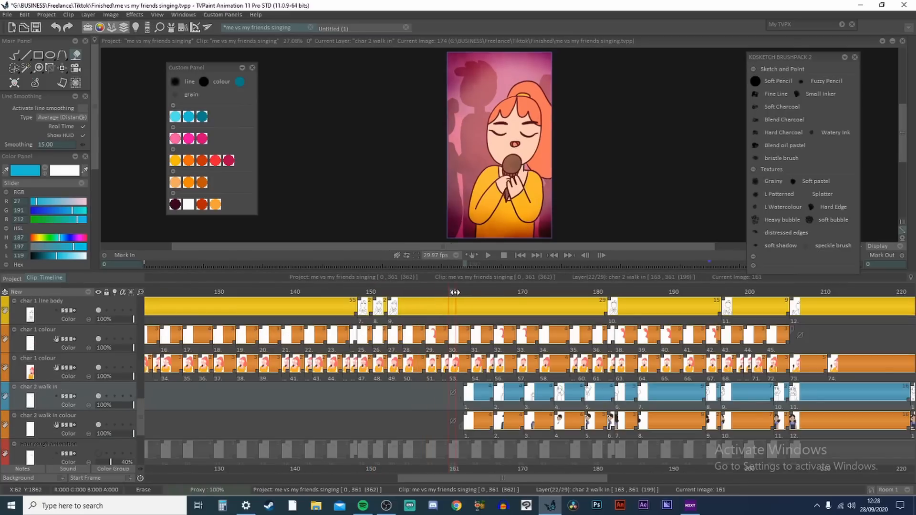
{"action": "left_click_drag", "start_coordinate": [430, 306], "coordinate": [718, 324]}
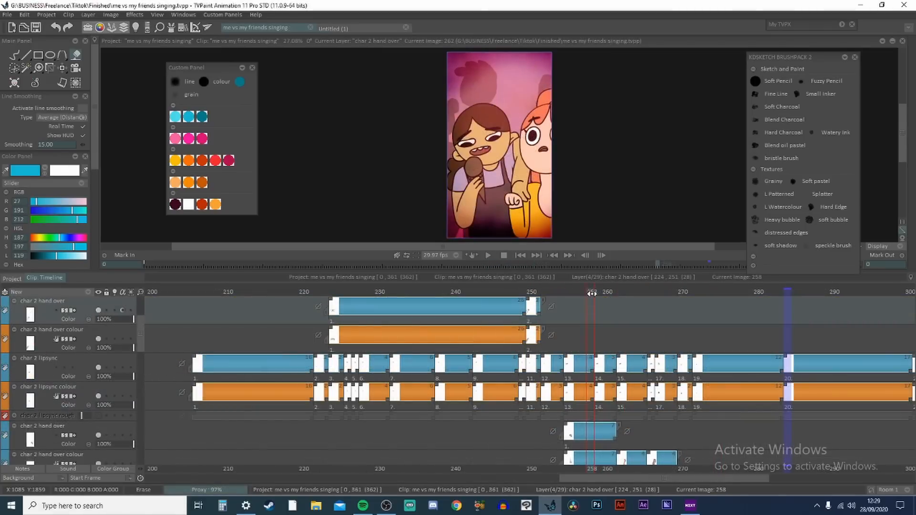
{"action": "left_click_drag", "start_coordinate": [613, 300], "coordinate": [644, 318]}
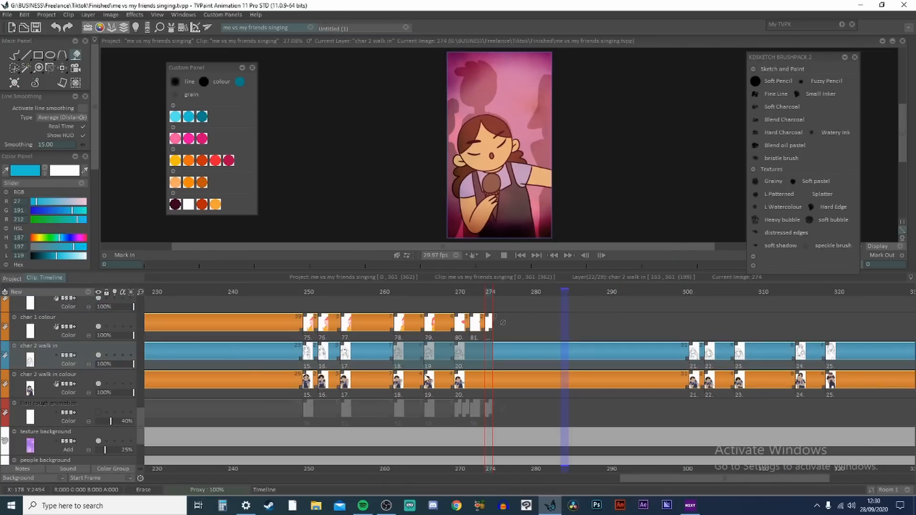
{"action": "left_click_drag", "start_coordinate": [431, 296], "coordinate": [406, 280]}
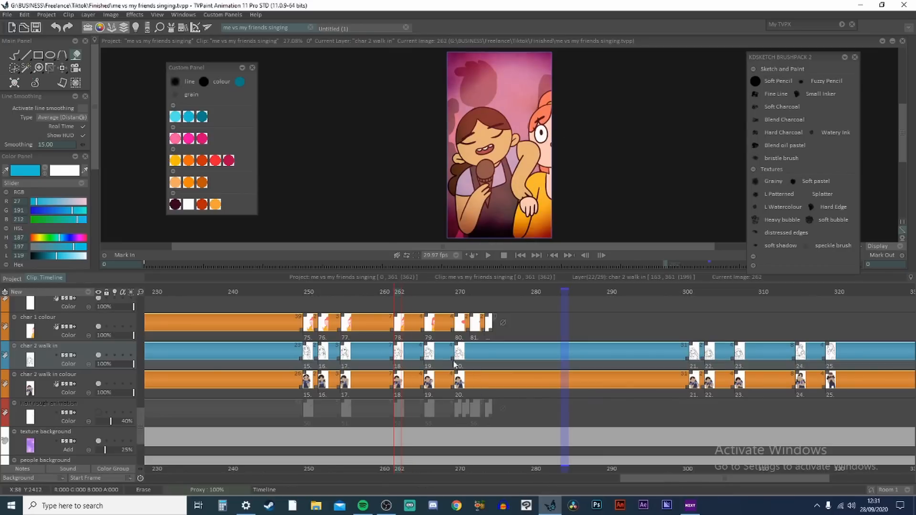
- Inspect the overlapping arms and hands of the two characters up close around frame 266 and play through the following frames
{"action": "key", "text": "Left"}
{"action": "left_click_drag", "start_coordinate": [425, 292], "coordinate": [430, 292]}
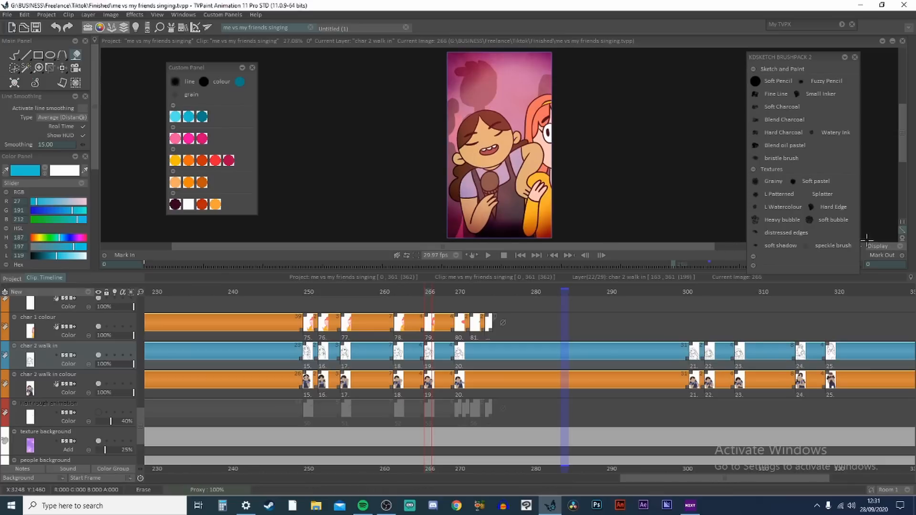
{"action": "key", "text": "KP_Add"}
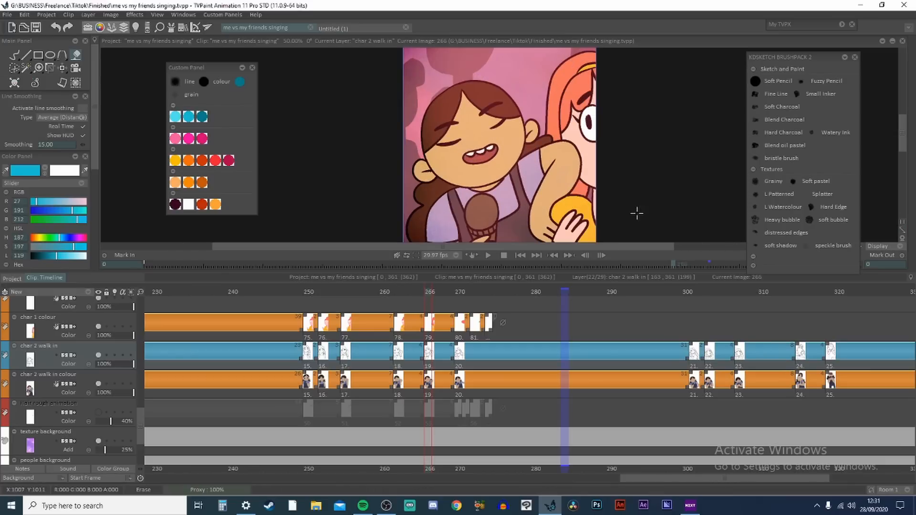
{"action": "left_click_drag", "start_coordinate": [902, 143], "coordinate": [904, 155]}
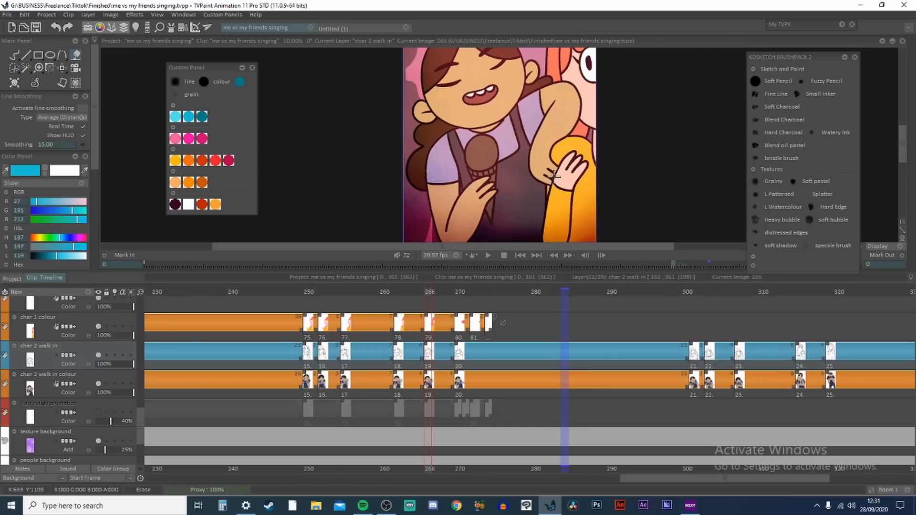
{"action": "left_click_drag", "start_coordinate": [429, 291], "coordinate": [451, 298]}
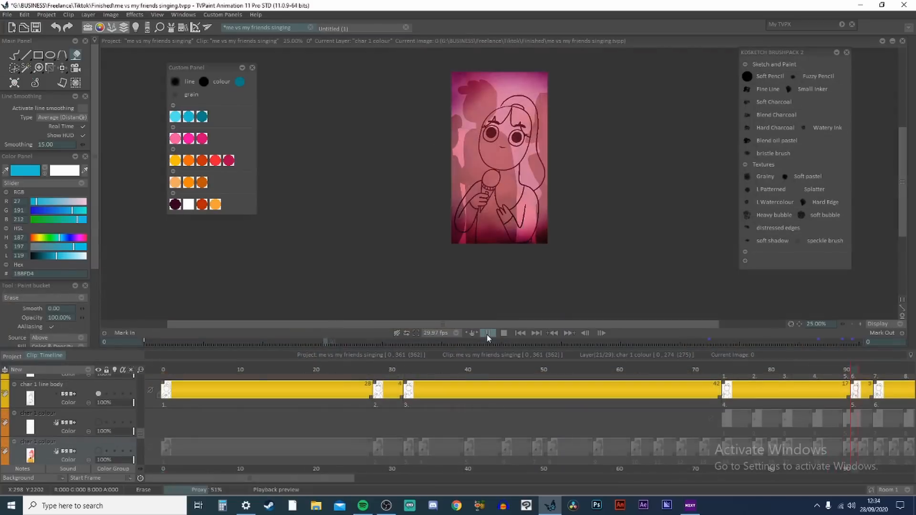
- Stop the playback preview and create a Colo & Texture layer from the char 2 walk in layer
{"action": "left_click", "coordinate": [487, 334]}
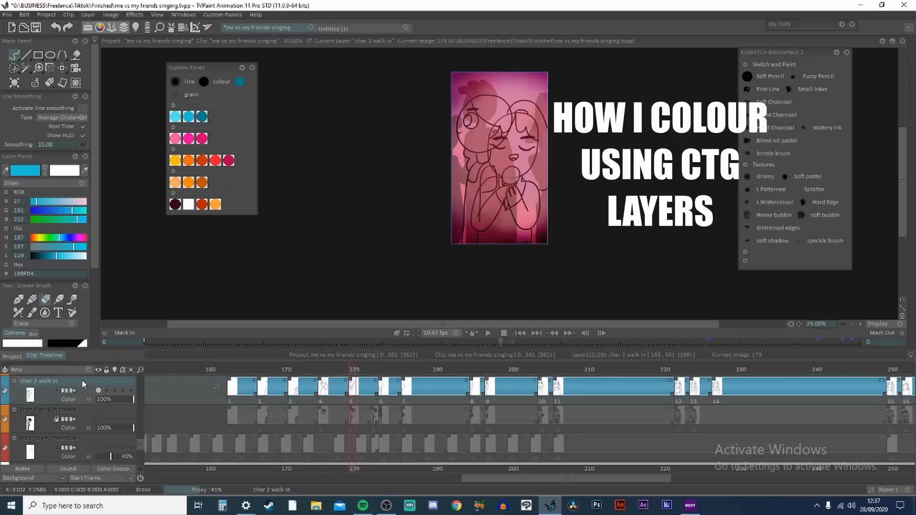
{"action": "left_click", "coordinate": [85, 369]}
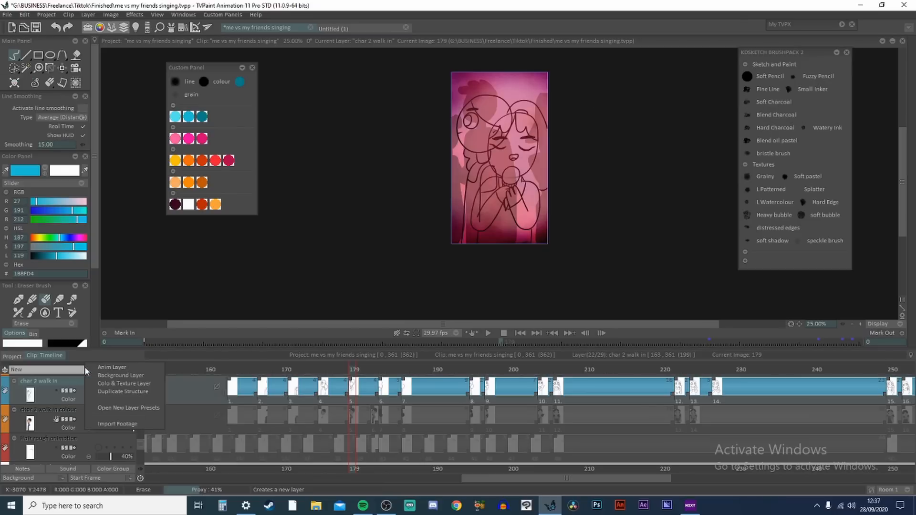
{"action": "left_click", "coordinate": [108, 385]}
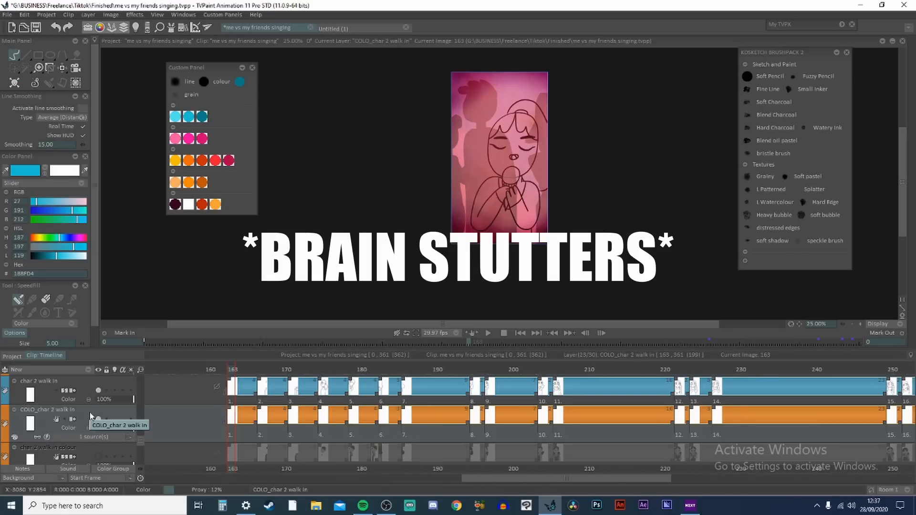
- At frame 179 on the new colour layer, fill char 2's face with pink FF53A2 and the hair with yellow FFBD00
{"action": "left_click", "coordinate": [352, 371]}
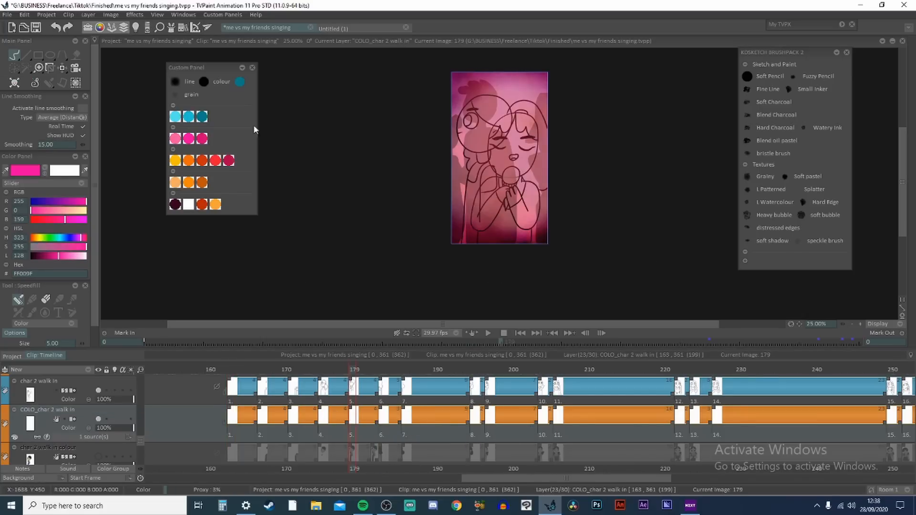
{"action": "left_click", "coordinate": [176, 139]}
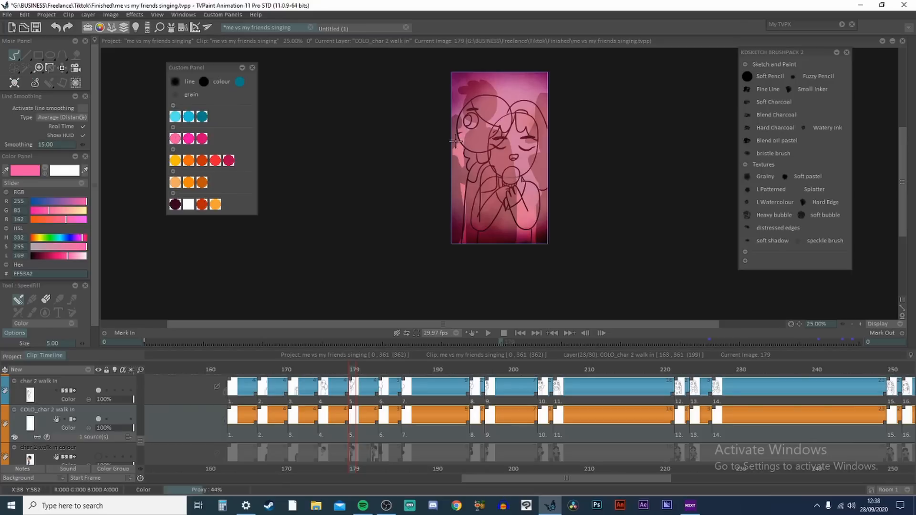
{"action": "left_click", "coordinate": [475, 137]}
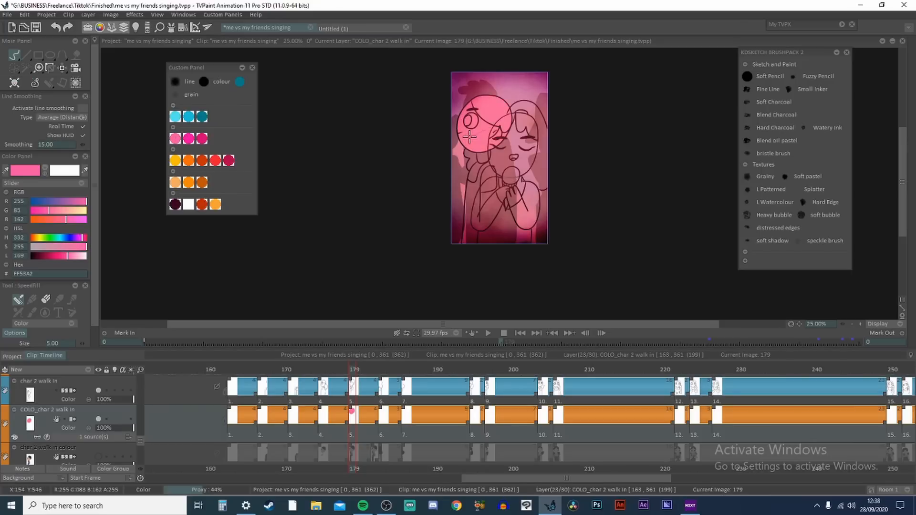
{"action": "left_click", "coordinate": [176, 159]}
{"action": "left_click", "coordinate": [496, 114]}
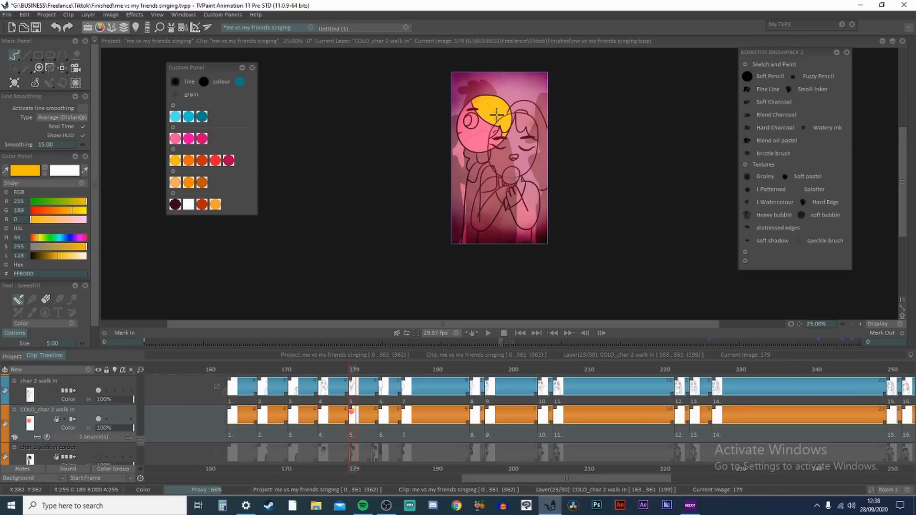
{"action": "left_click", "coordinate": [190, 183]}
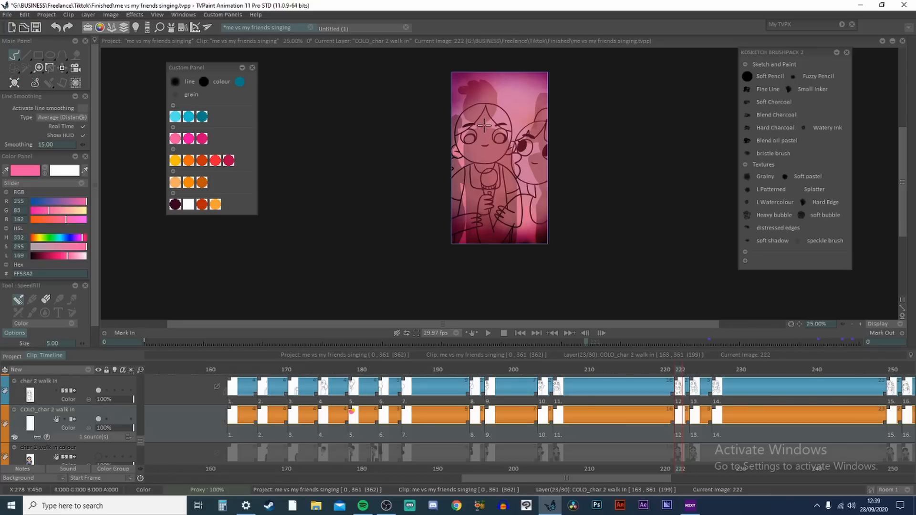
- Fill char 2's face with pink FF53A2 at frames 222 and 224, and compare the two drawings
{"action": "left_click", "coordinate": [486, 142]}
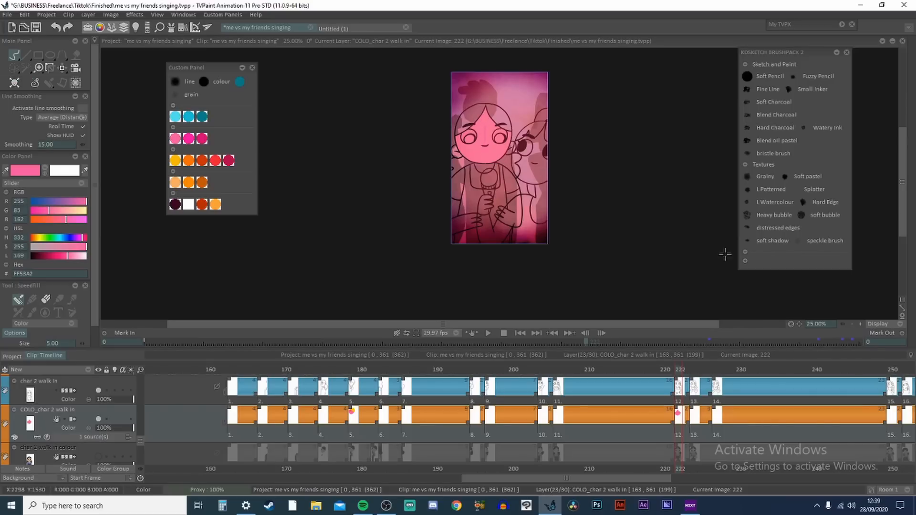
{"action": "left_click", "coordinate": [693, 370]}
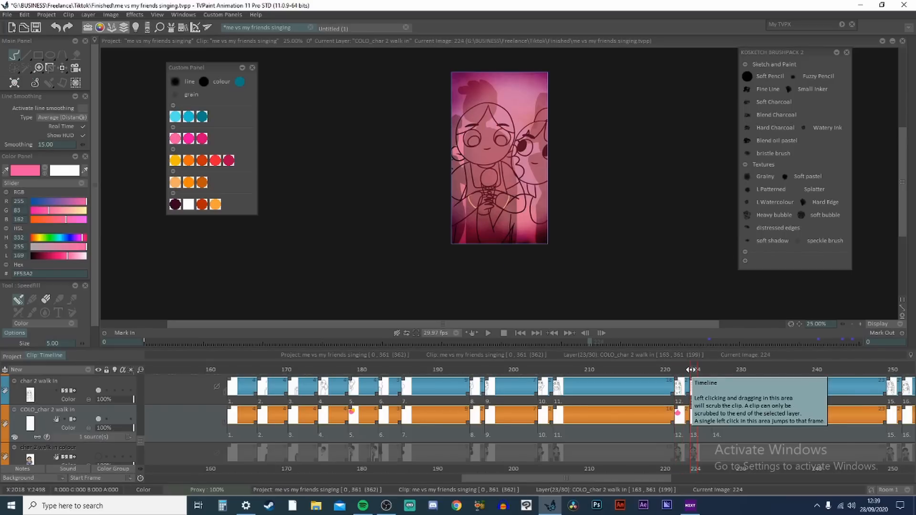
{"action": "left_click", "coordinate": [484, 141]}
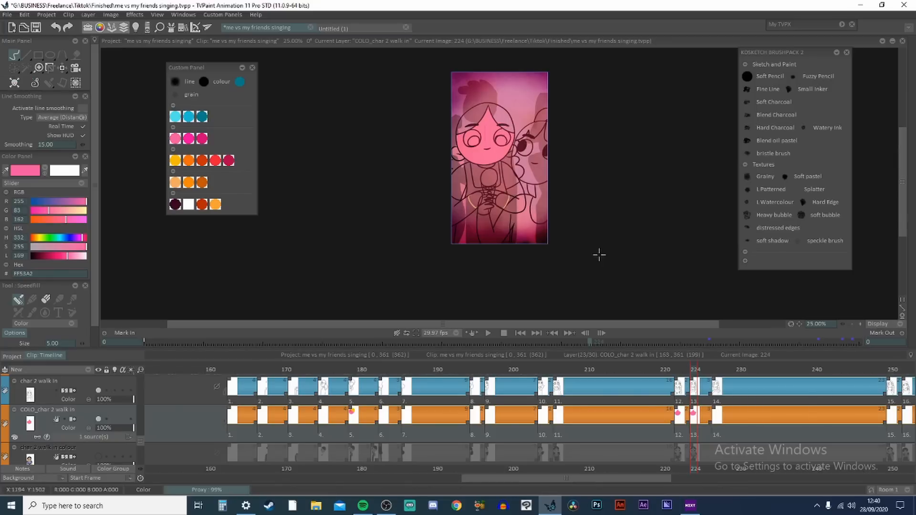
{"action": "left_click", "coordinate": [688, 374]}
{"action": "left_click_drag", "start_coordinate": [689, 377], "coordinate": [693, 382]}
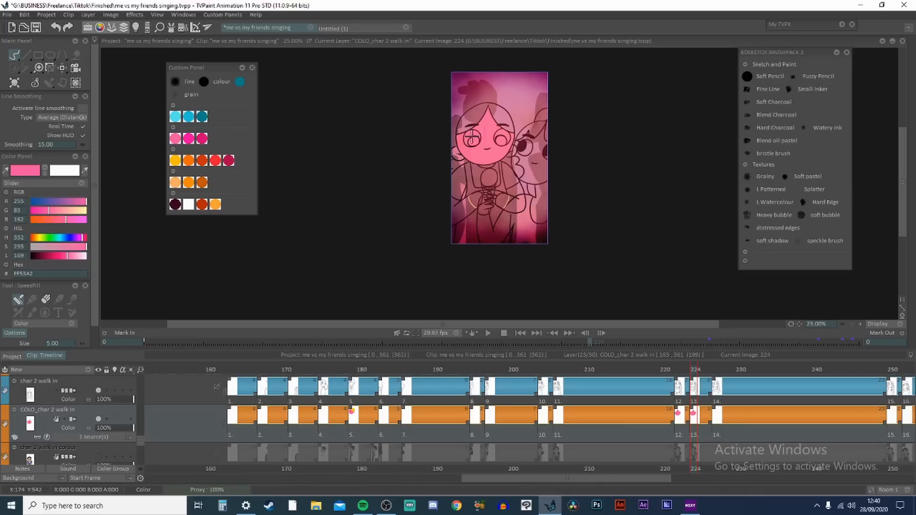
{"action": "key", "text": "Left"}
{"action": "key", "text": "Left"}
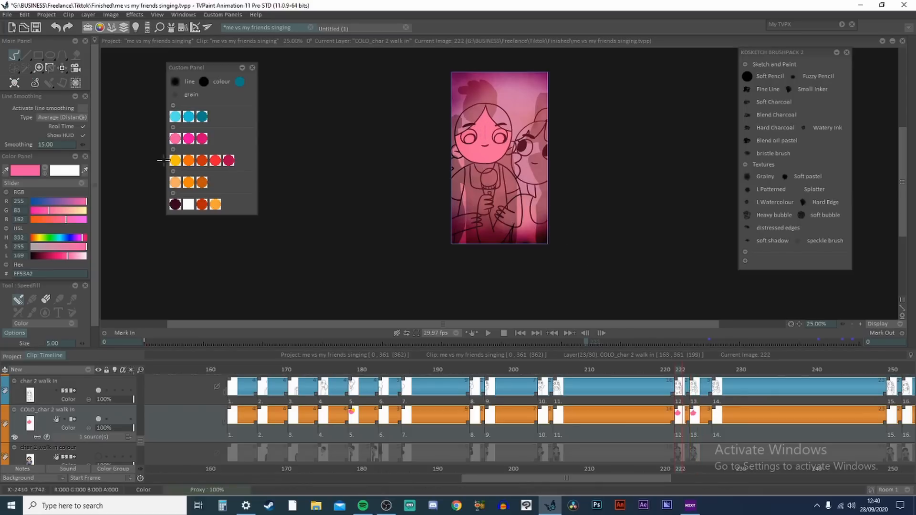
- Fill char 2's hair with yellow FFBD00 at frames 222 and 224
{"action": "left_click", "coordinate": [175, 161]}
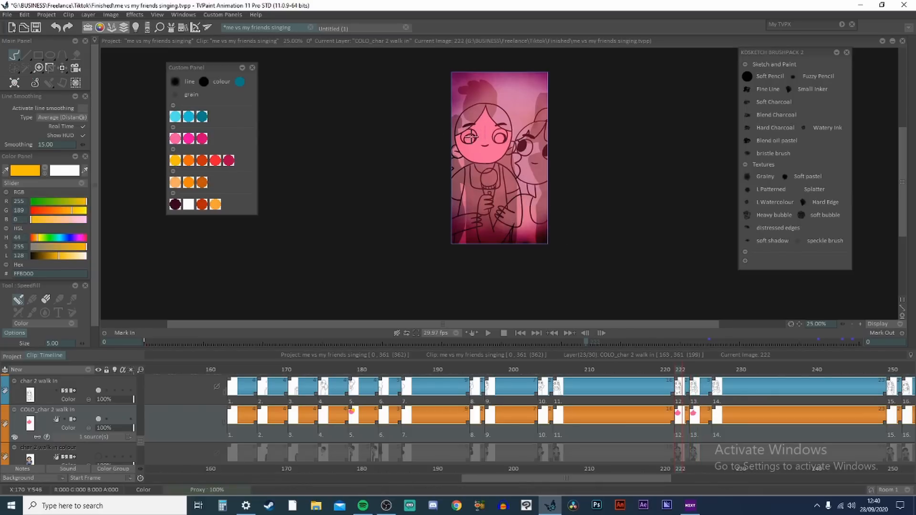
{"action": "left_click", "coordinate": [474, 108]}
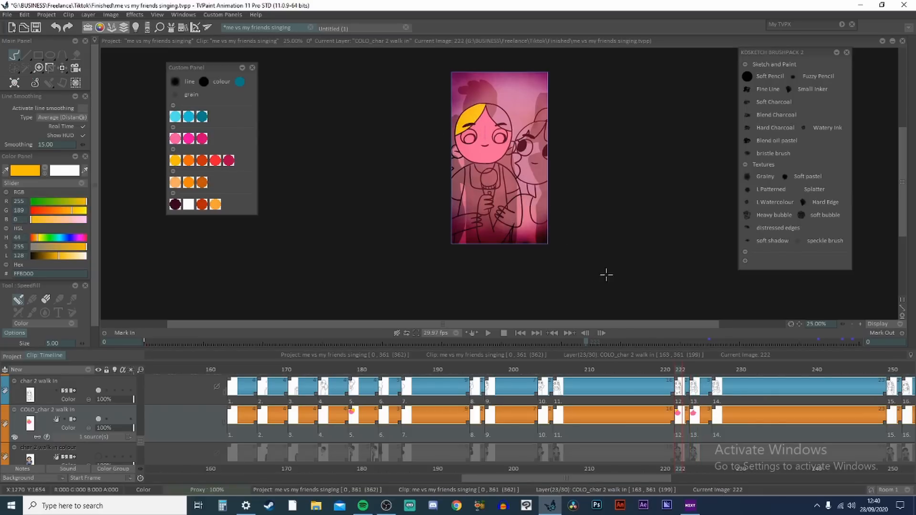
{"action": "left_click", "coordinate": [692, 366]}
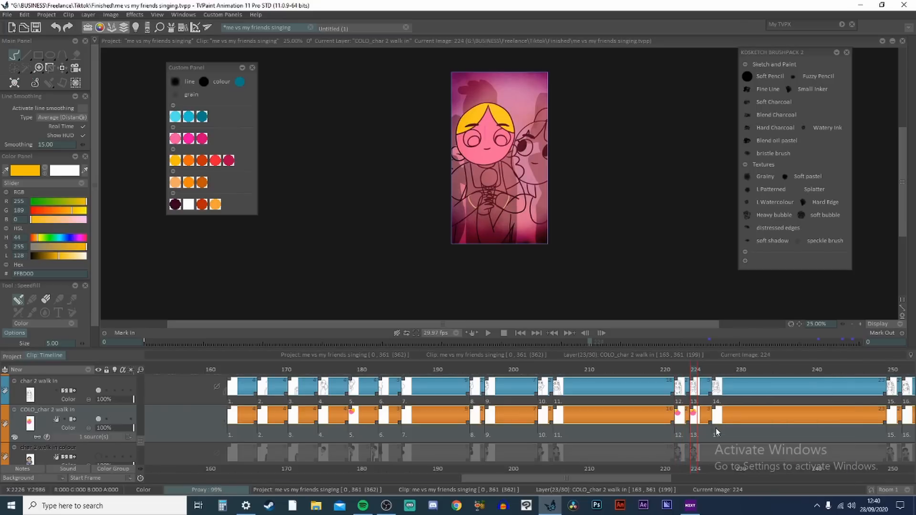
- Select colour-layer images 14 to 16, fill char 2's hair yellow across them all at once, and scrub through the result
{"action": "left_click_drag", "start_coordinate": [717, 431], "coordinate": [909, 438]}
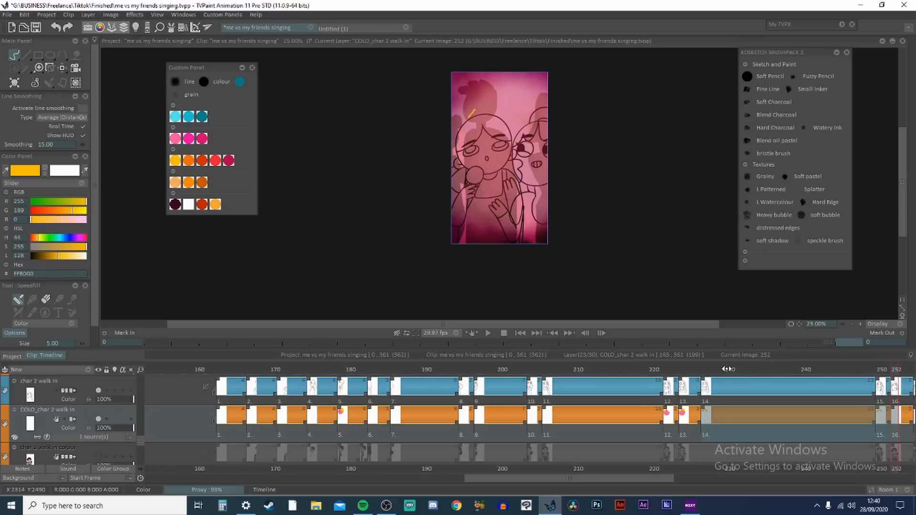
{"action": "left_click_drag", "start_coordinate": [727, 369], "coordinate": [896, 393]}
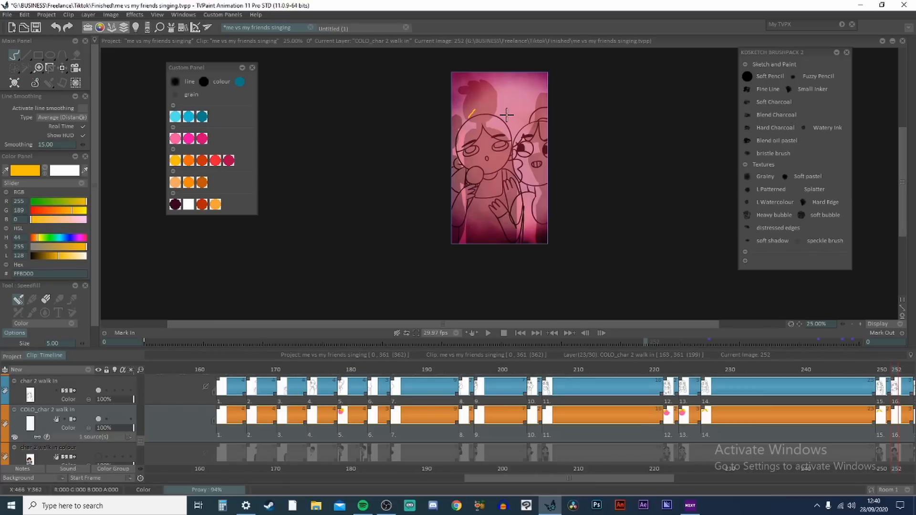
{"action": "left_click", "coordinate": [875, 368]}
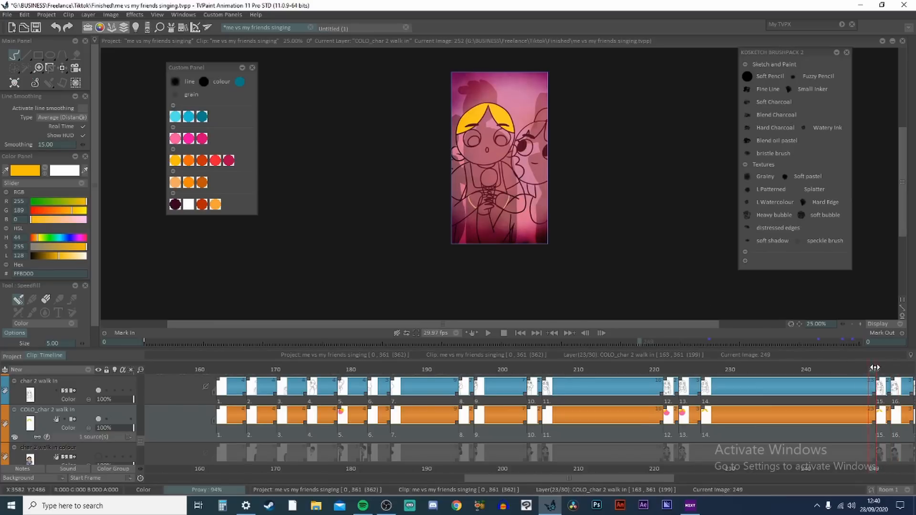
{"action": "mouse_move", "coordinate": [875, 368]}
{"action": "left_mouse_down"}
{"action": "mouse_move", "coordinate": [889, 368]}
{"action": "mouse_move", "coordinate": [866, 368]}
{"action": "left_mouse_up"}
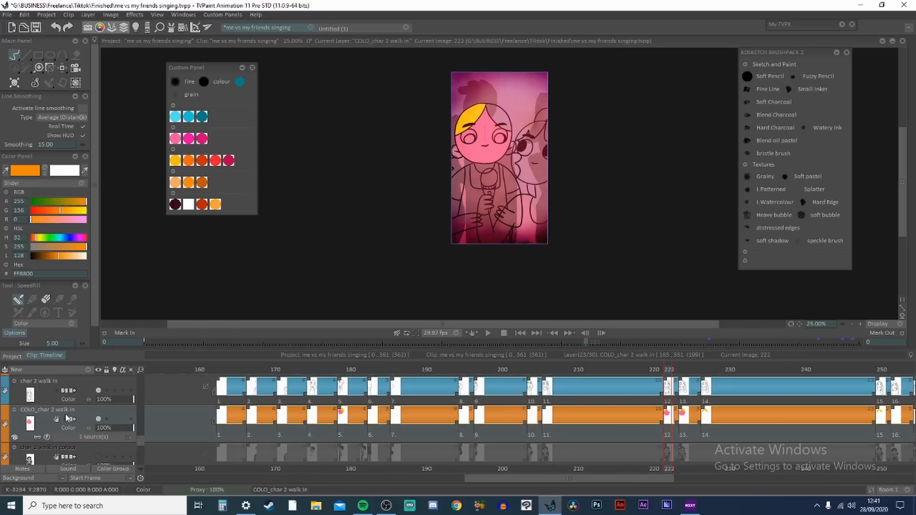
- Fill char 2's top with orange FF8800 at frame 223 and compare the colouring with frame 222
{"action": "left_click", "coordinate": [678, 372]}
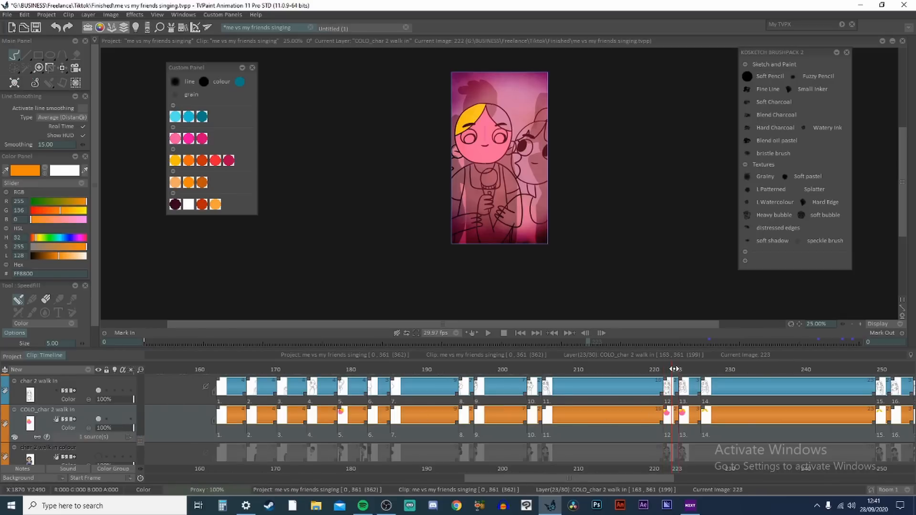
{"action": "left_click", "coordinate": [472, 179]}
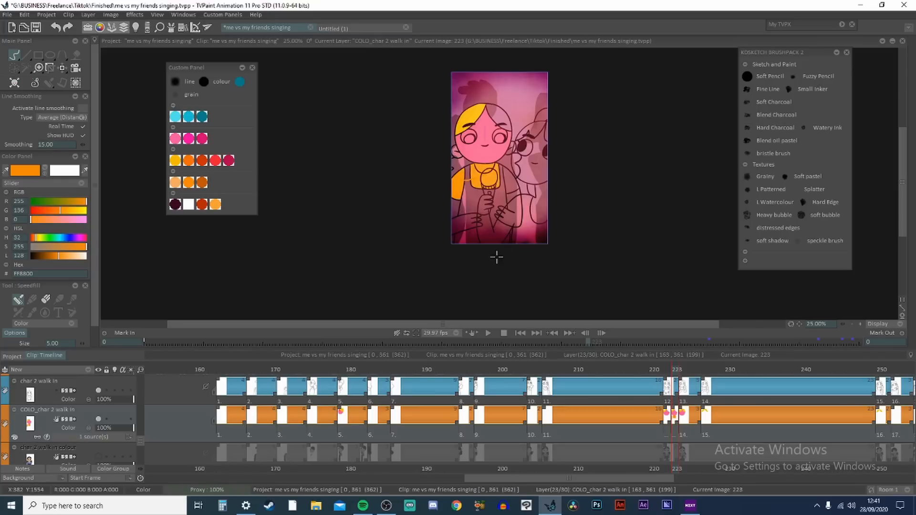
{"action": "left_click", "coordinate": [670, 370]}
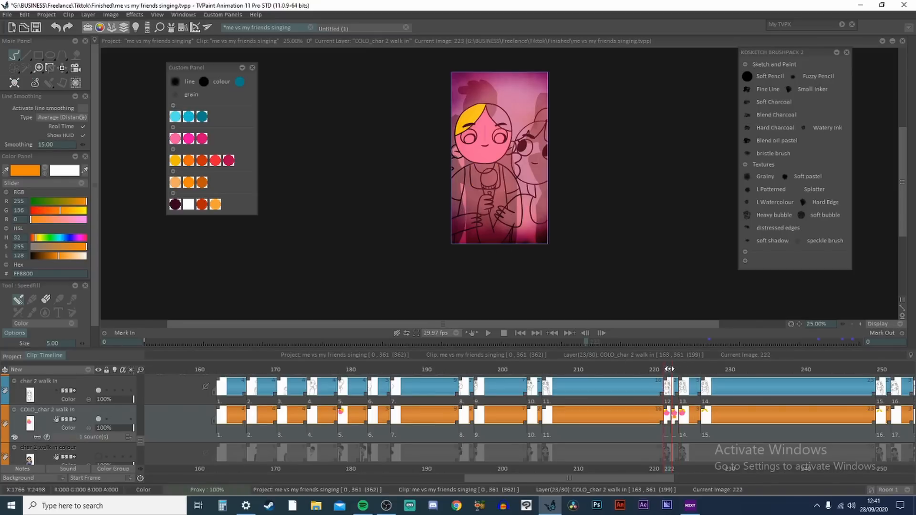
{"action": "left_click", "coordinate": [677, 370]}
{"action": "left_click", "coordinate": [668, 369]}
{"action": "left_click", "coordinate": [674, 369]}
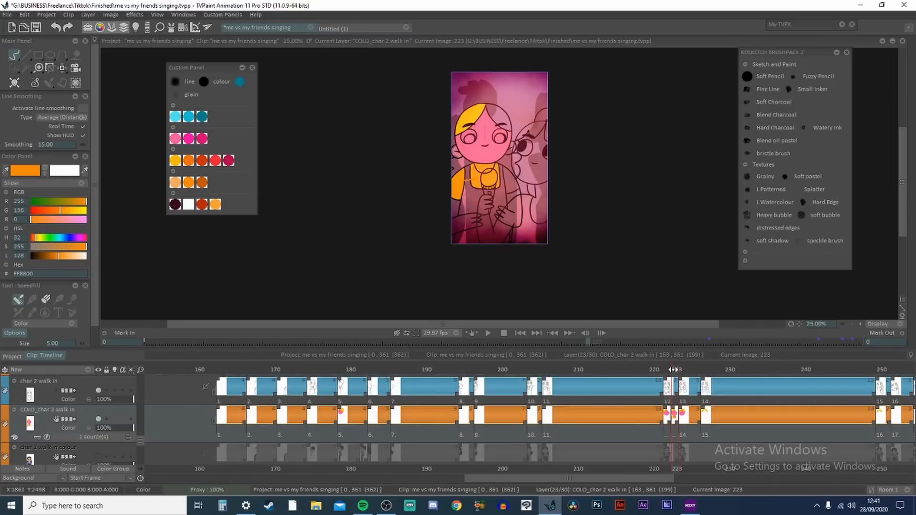
- Remove the extra colour image at frame 223, fill char 2's top with orange FF8800 again, and scrub to check it
{"action": "key", "text": "Delete"}
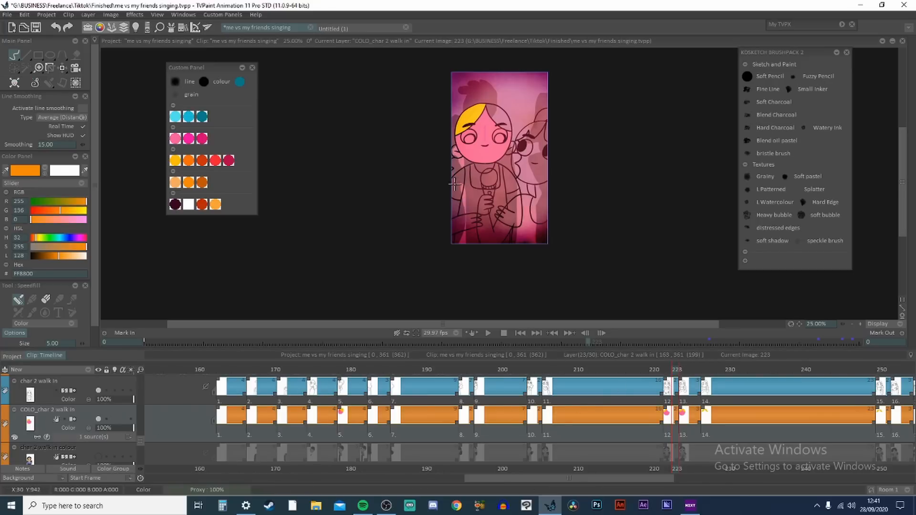
{"action": "left_click", "coordinate": [473, 179]}
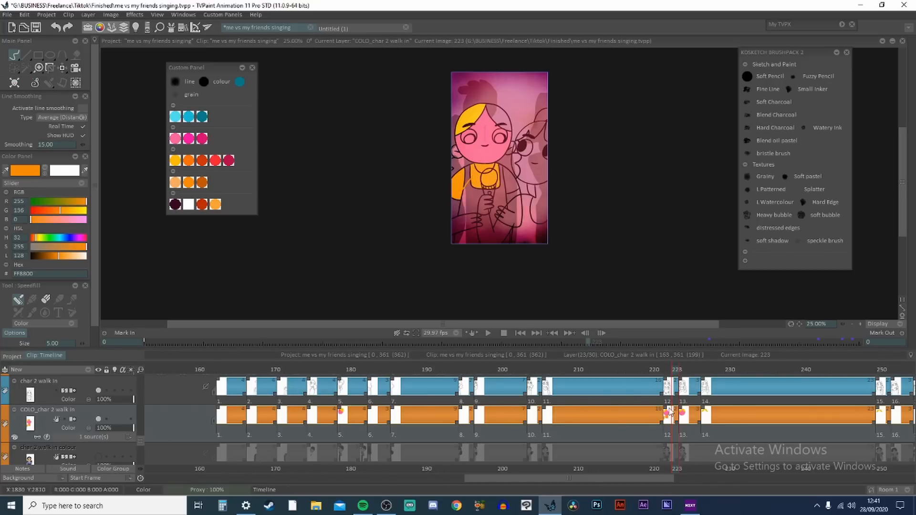
{"action": "mouse_move", "coordinate": [667, 372]}
{"action": "left_mouse_down"}
{"action": "mouse_move", "coordinate": [688, 370]}
{"action": "mouse_move", "coordinate": [678, 368]}
{"action": "left_mouse_up"}
- Select colour-layer images 12 to 14, apply the orange top fill across them all at once, and scrub back to frame 222
{"action": "left_click_drag", "start_coordinate": [661, 434], "coordinate": [736, 436]}
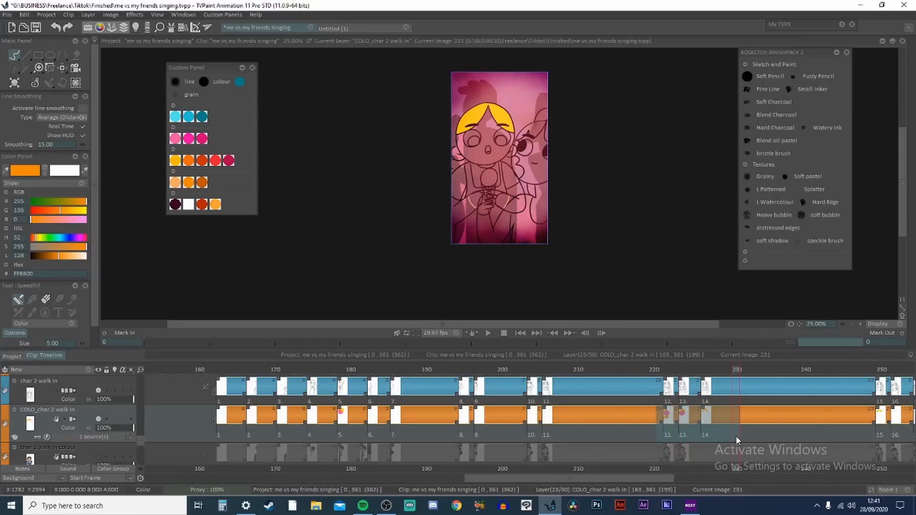
{"action": "key", "text": "Return"}
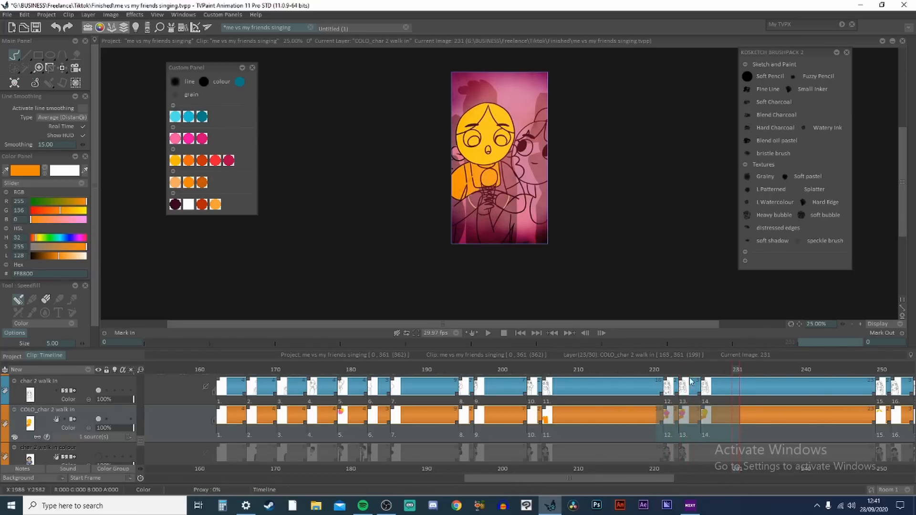
{"action": "mouse_move", "coordinate": [694, 366]}
{"action": "left_mouse_down"}
{"action": "mouse_move", "coordinate": [669, 370]}
{"action": "mouse_move", "coordinate": [735, 370]}
{"action": "mouse_move", "coordinate": [668, 377]}
{"action": "left_mouse_up"}
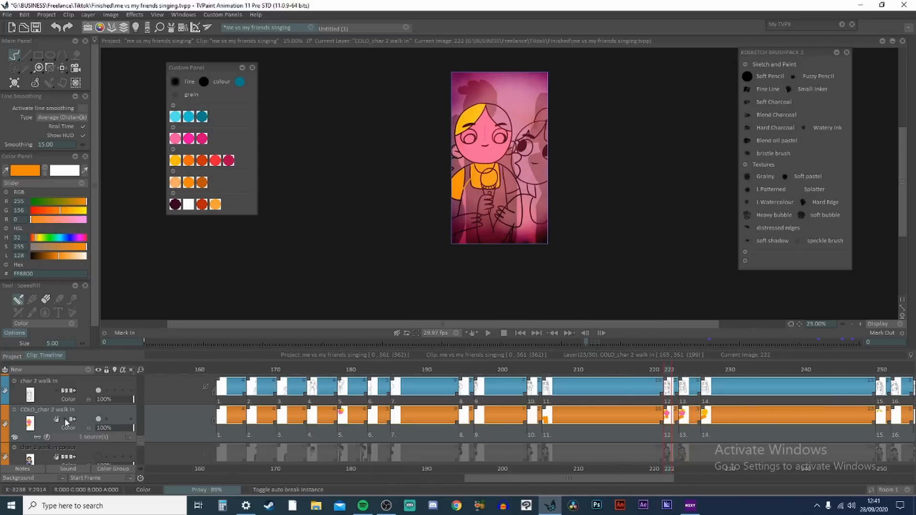
- Try splitting frames 222 to 229 of the COLO_char 2 walk in layer into single-frame images, undo it, and go to frame 231
{"action": "left_click_drag", "start_coordinate": [687, 432], "coordinate": [722, 425]}
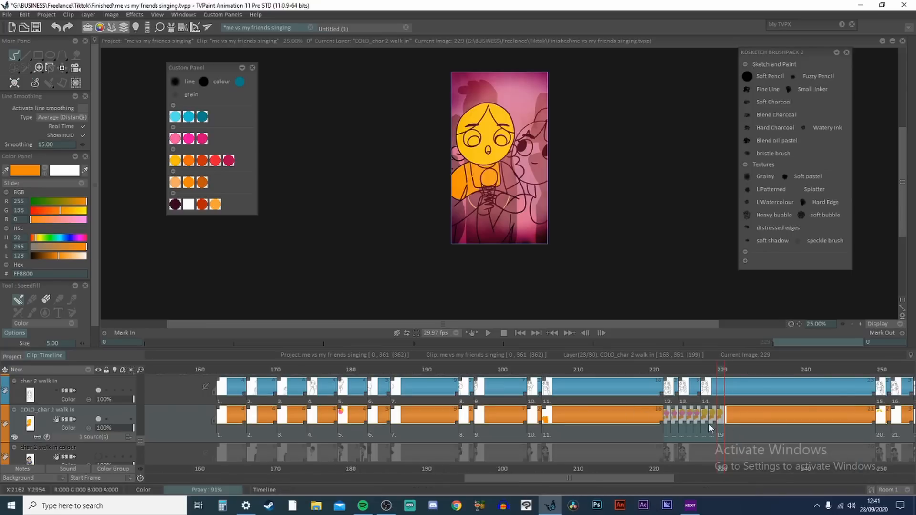
{"action": "key", "text": "ctrl+z"}
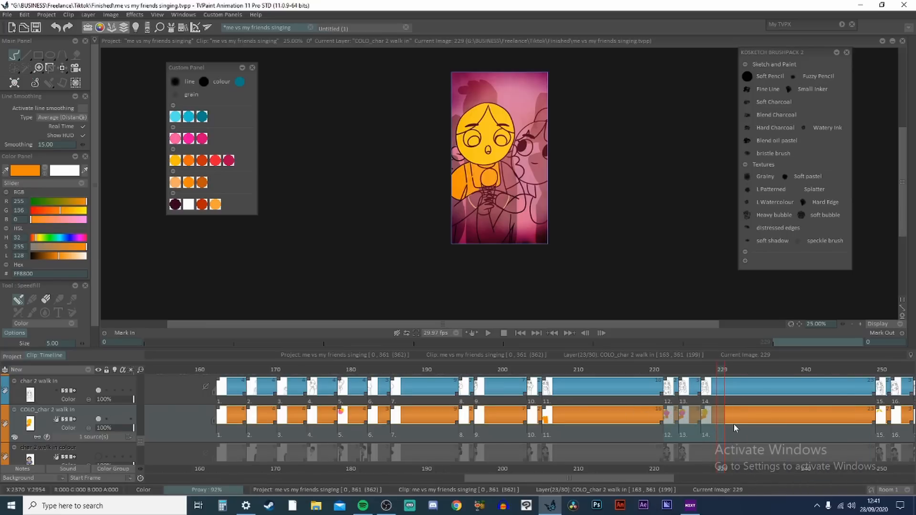
{"action": "key", "text": "Right"}
{"action": "key", "text": "Right"}
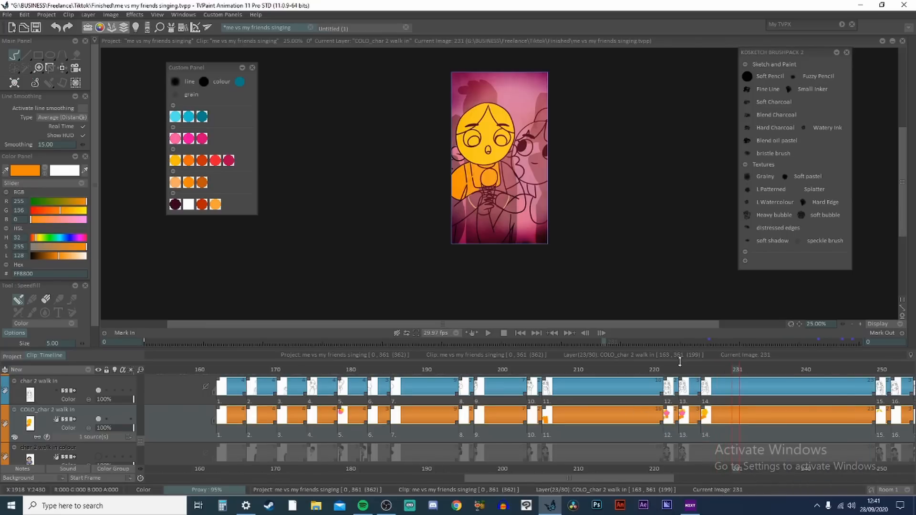